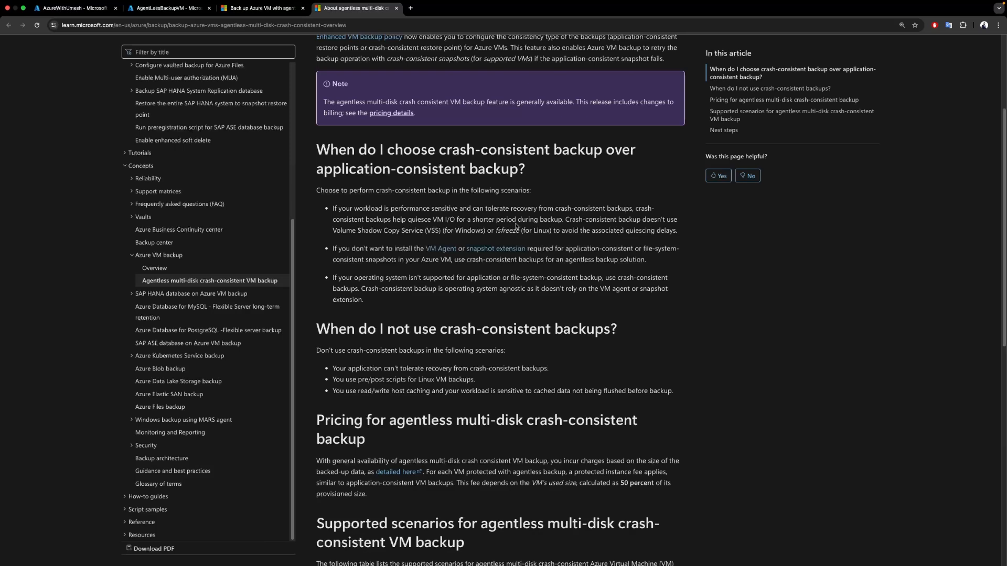
Step: Review the Microsoft Learn articles on when to use agentless multi-disk crash-consistent backup and how to configure it for an Azure VM
scroll(526, 246, "down", 3)
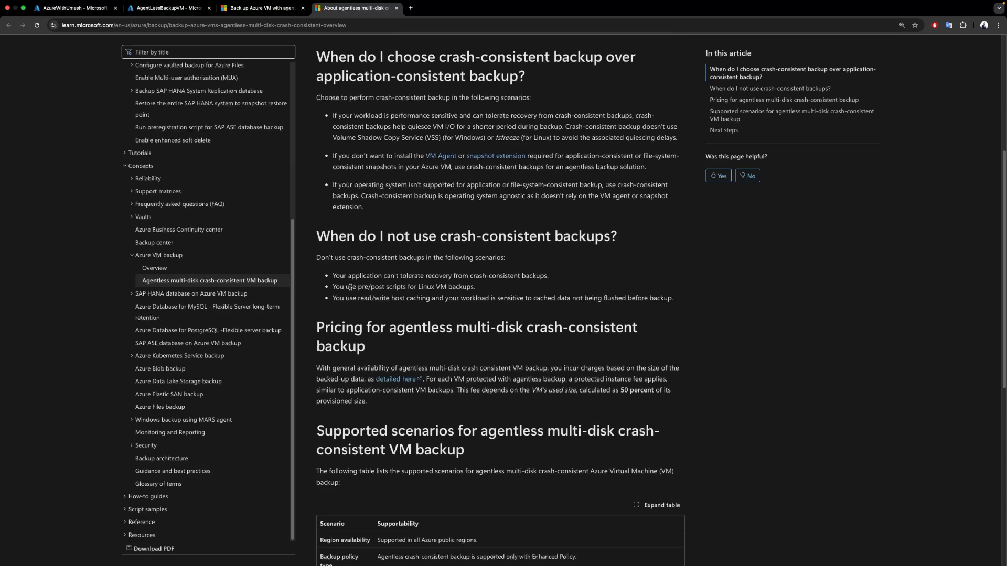
scroll(350, 287, "down", 2)
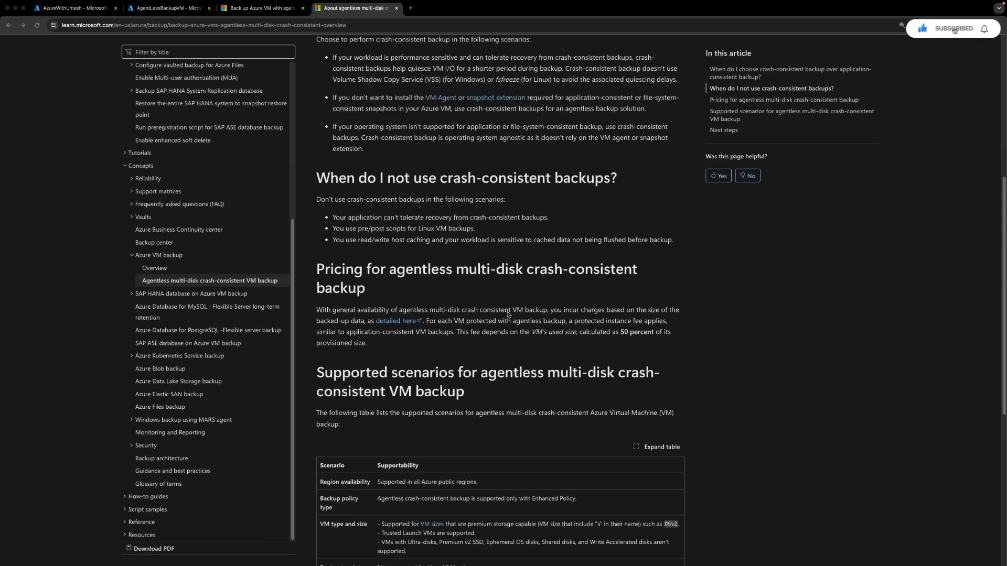
scroll(530, 315, "up", 1)
scroll(530, 314, "up", 4)
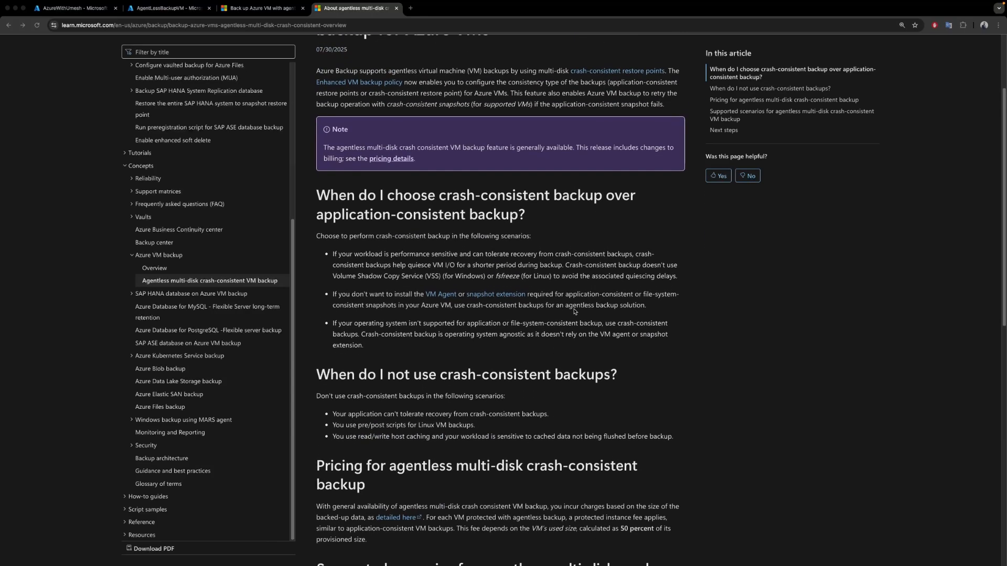
left_click(263, 7)
scroll(514, 385, "down", 1)
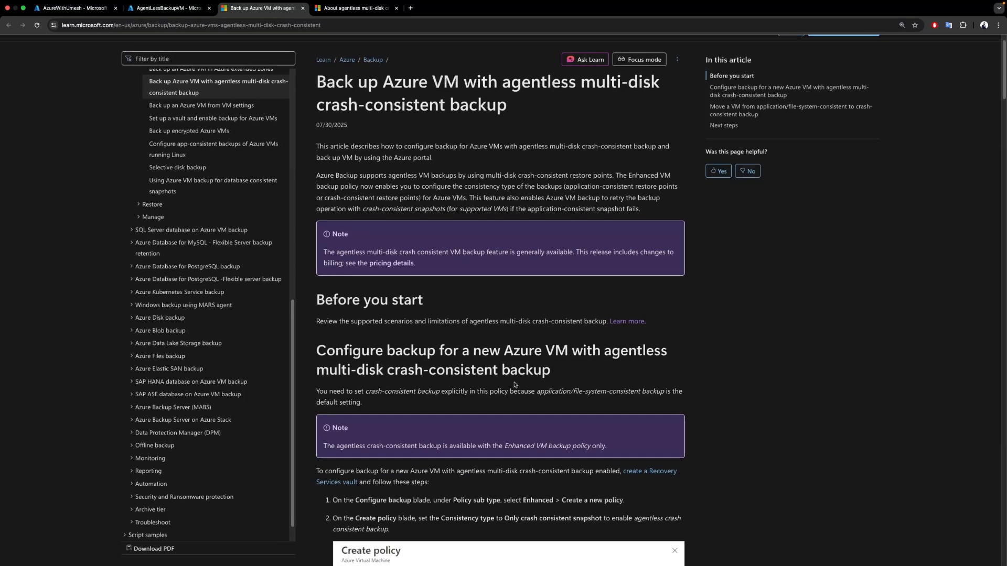
scroll(514, 386, "down", 1)
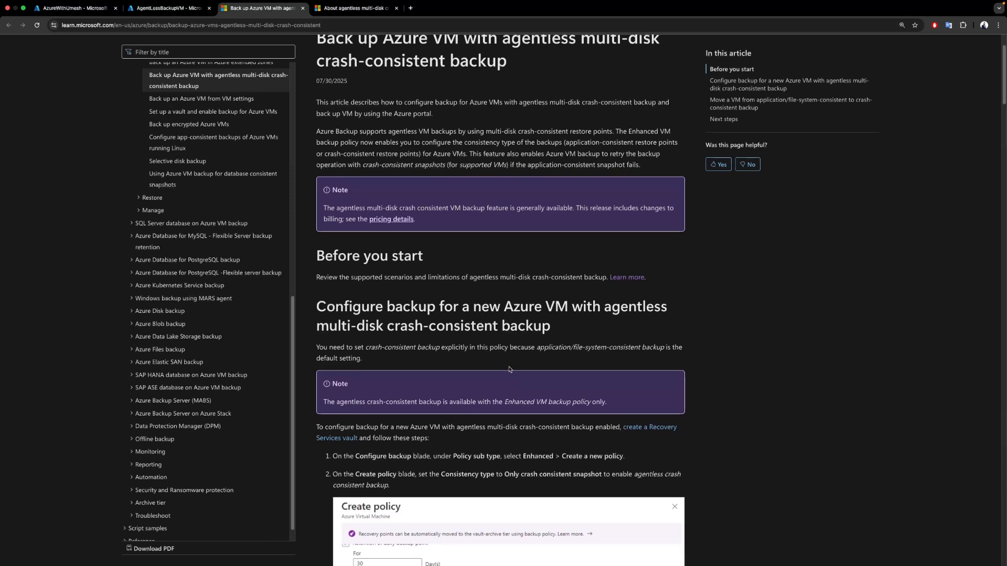
scroll(509, 368, "down", 1)
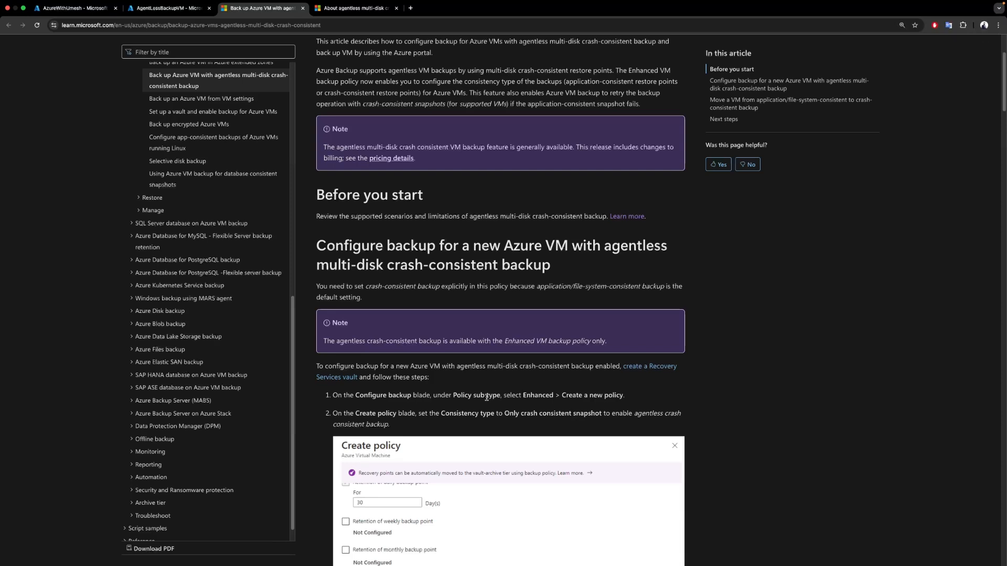
scroll(487, 397, "down", 1)
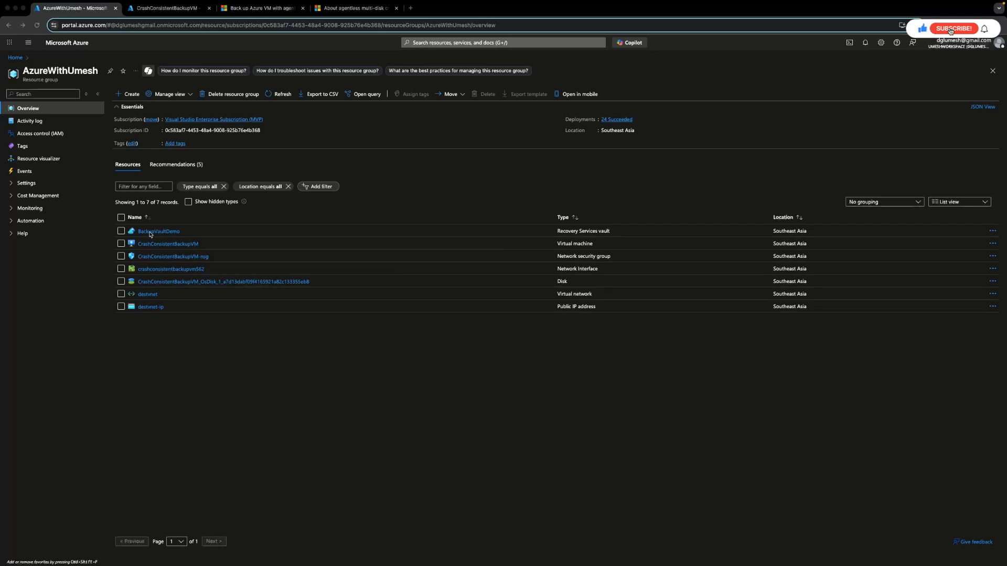
Step: Switch to the Azure portal and check the backup settings offered for the CrashConsistentBackupVM virtual machine
left_click(154, 8)
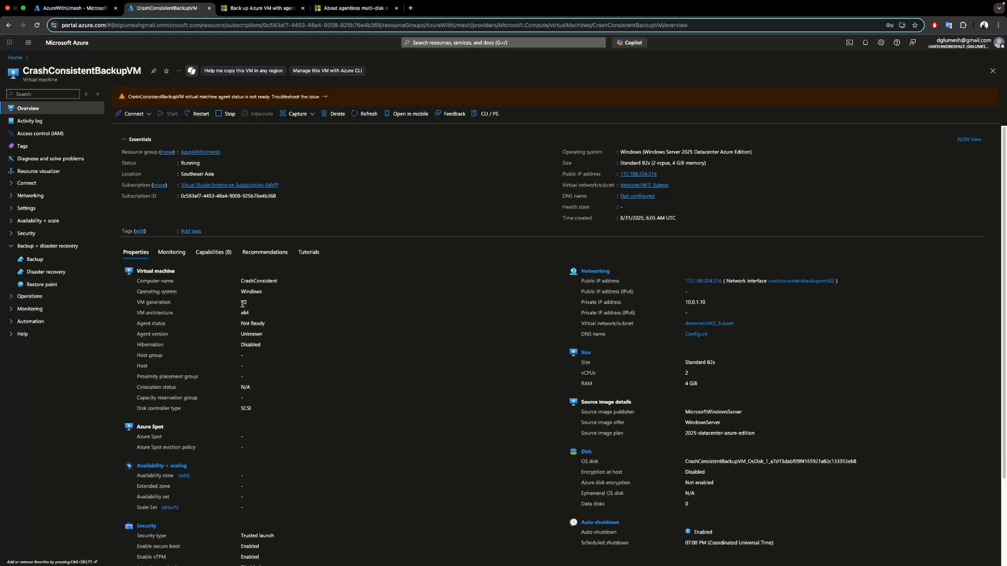
left_click(36, 259)
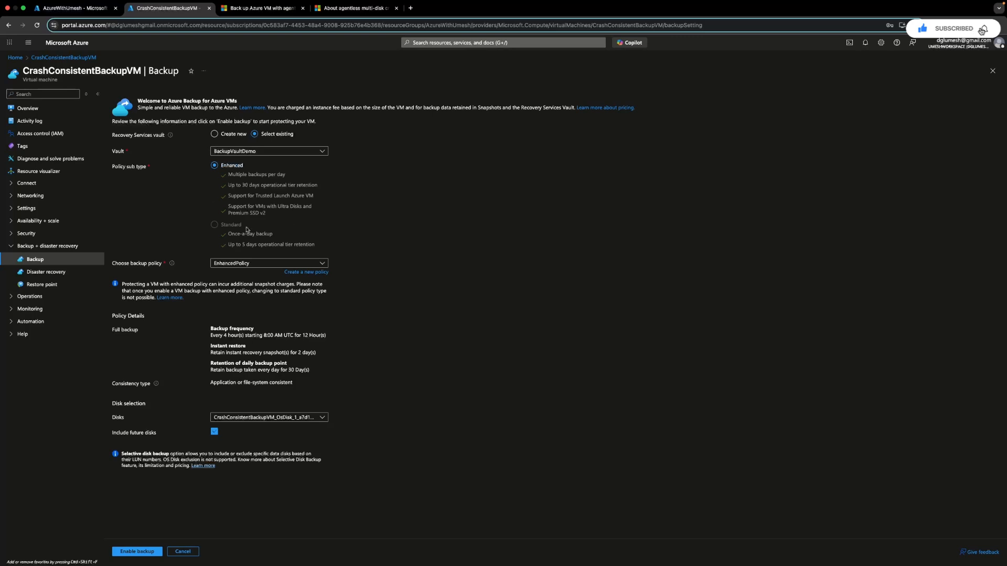
left_click(43, 110)
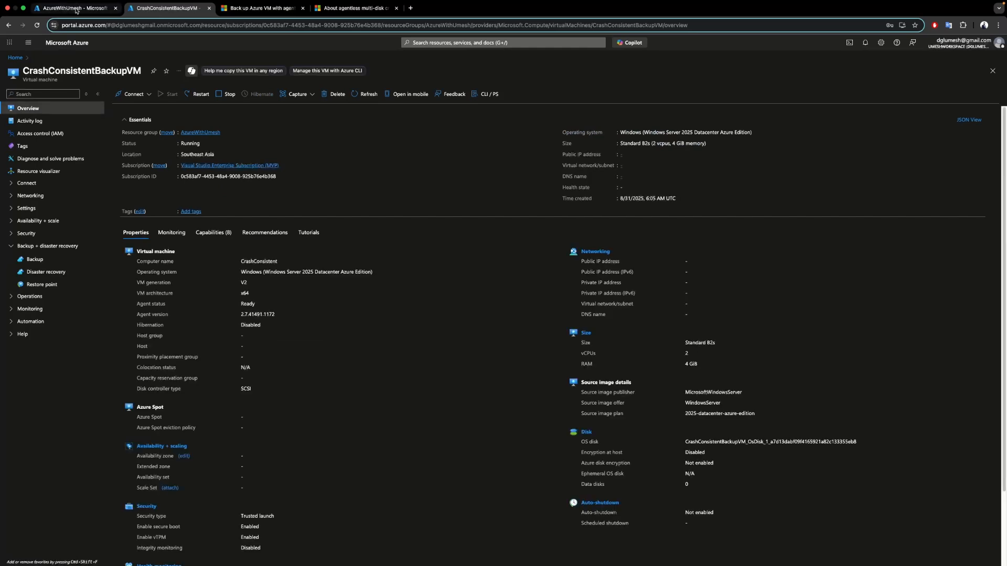
Step: Start a new backup policy of type Azure Virtual Machine in the BackupVaultDemo Recovery Services vault
left_click(77, 8)
left_click(149, 232)
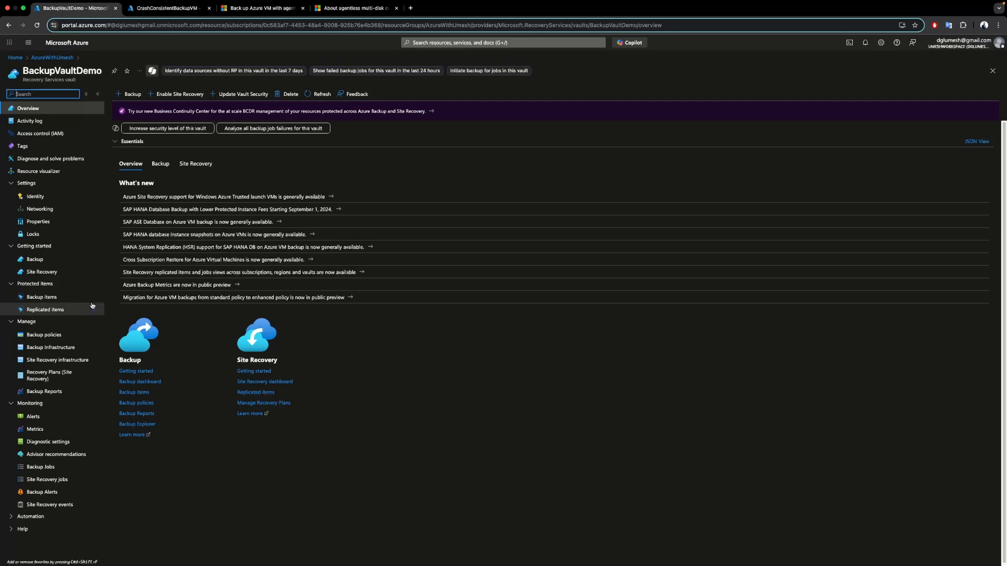
left_click(54, 339)
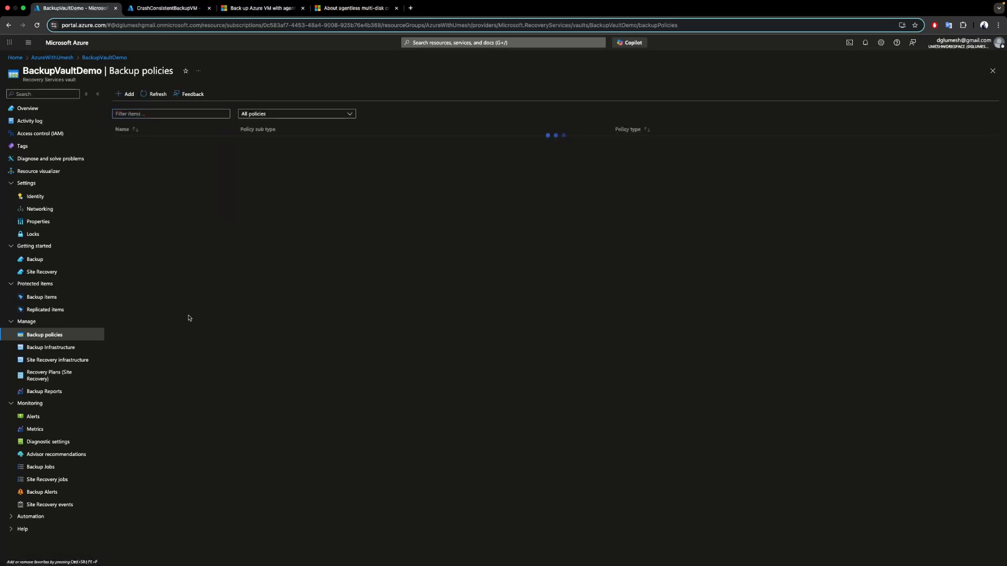
left_click(126, 95)
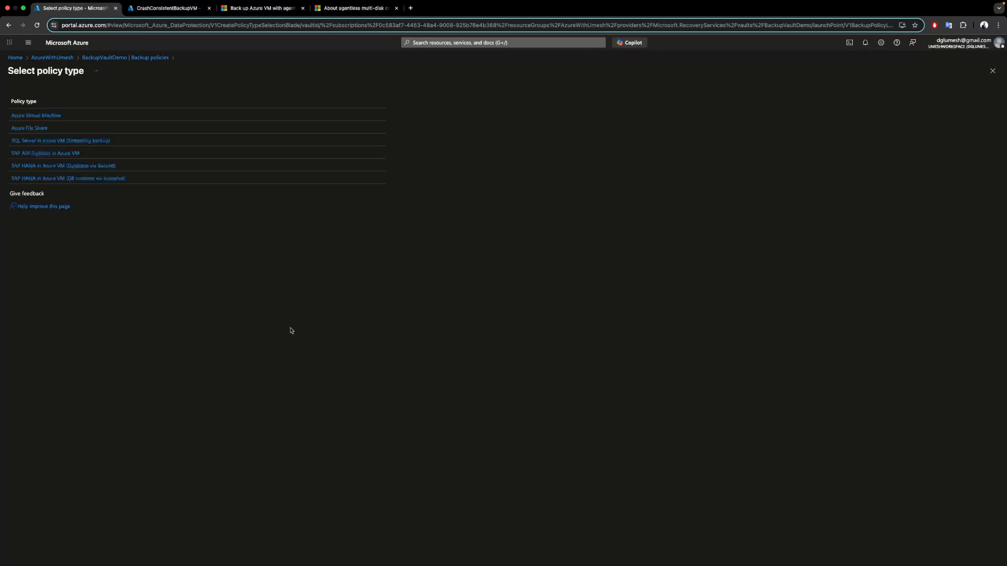
left_click(44, 117)
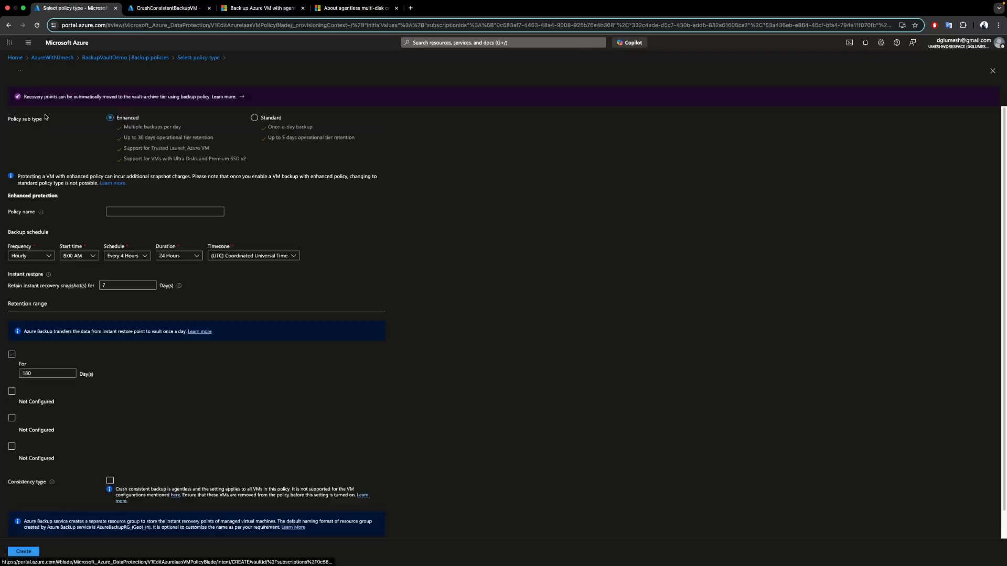
Step: Name the new enhanced backup policy CrashConsistentBP
left_click(124, 209)
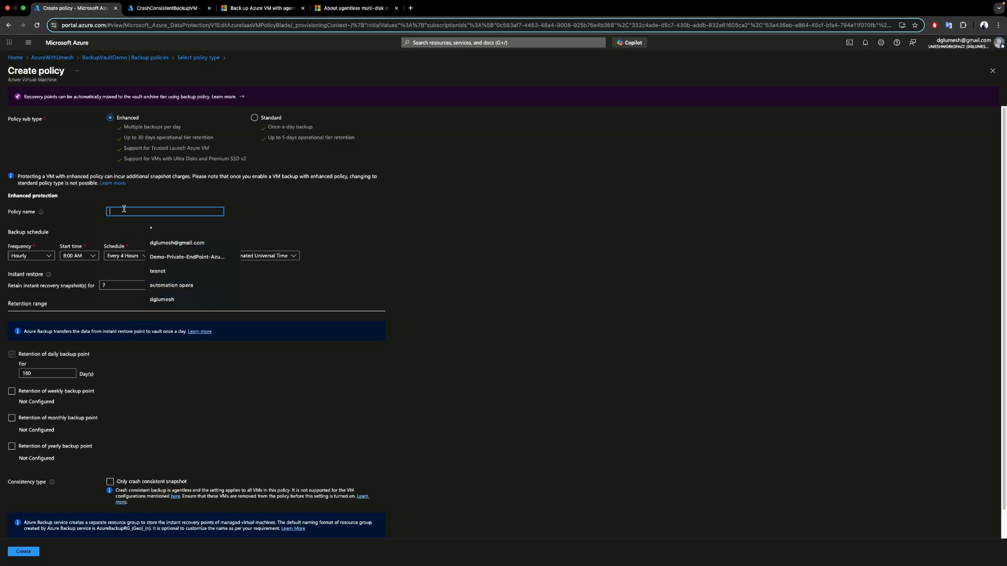
type("Crash")
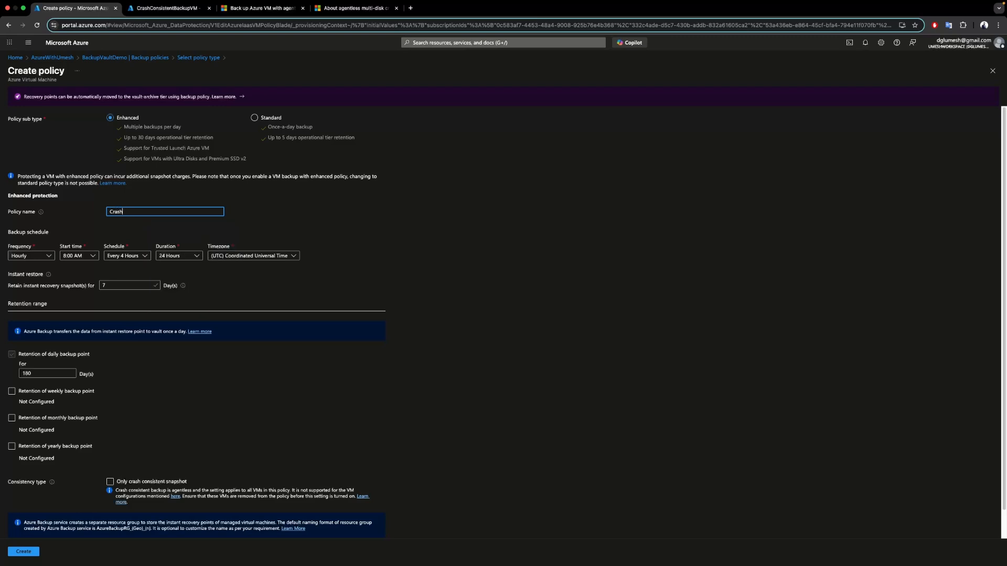
type("Consiste")
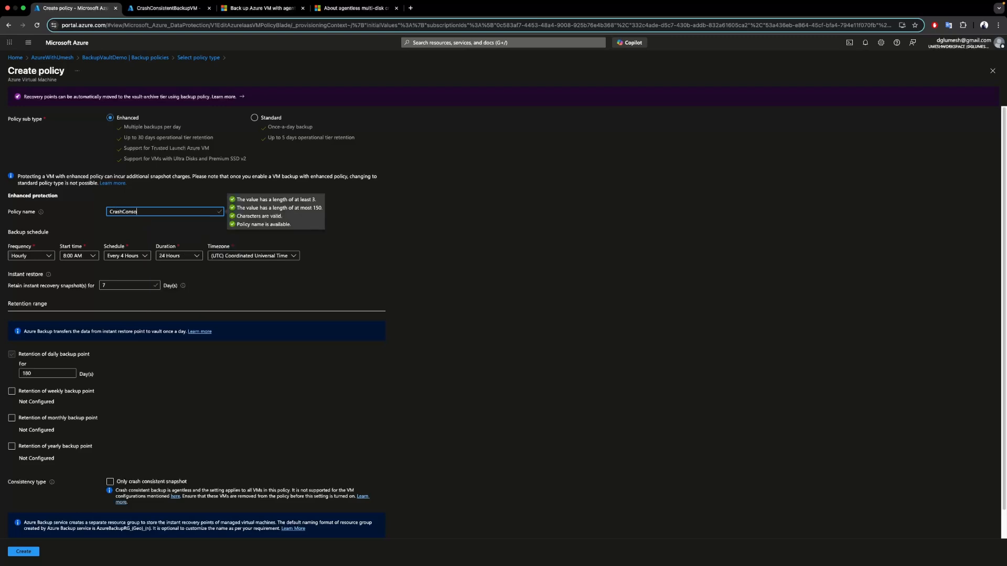
type("ntB")
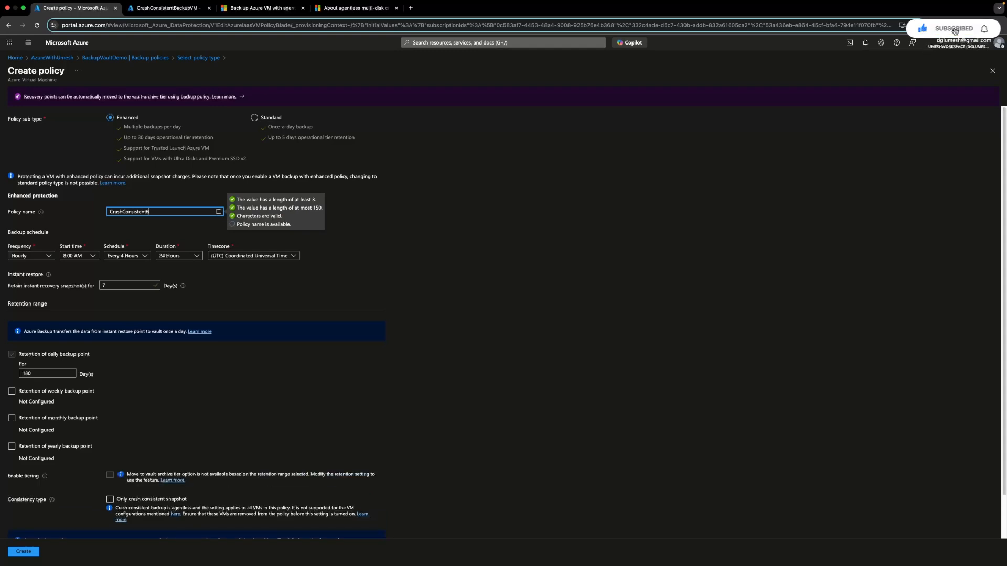
type("P")
left_click(545, 284)
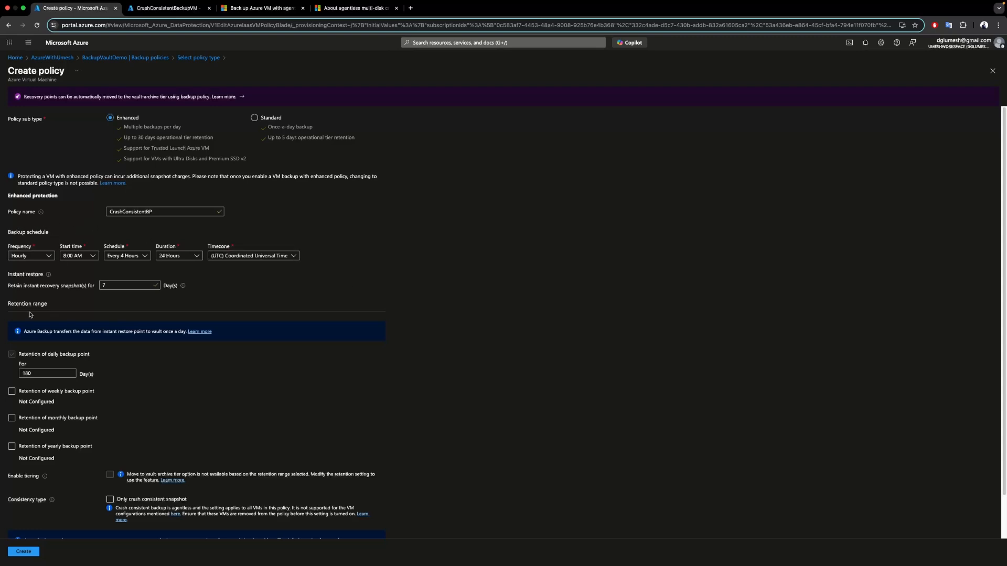
Step: Set the policy's consistency type to Only crash consistent snapshot
scroll(444, 325, "down", 2)
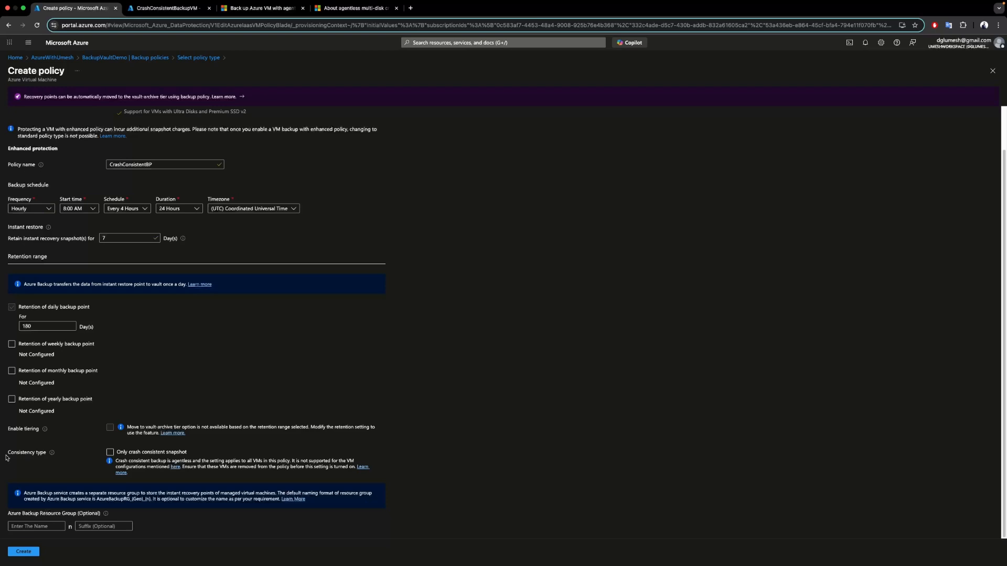
left_click_drag(7, 456, 48, 455)
left_click(119, 450)
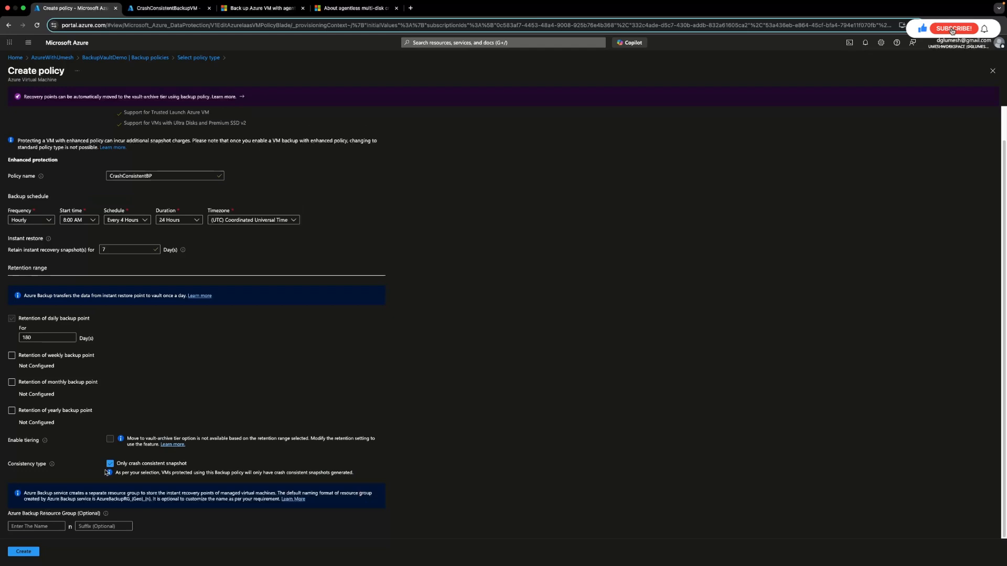
left_click_drag(114, 472, 359, 475)
left_click(640, 412)
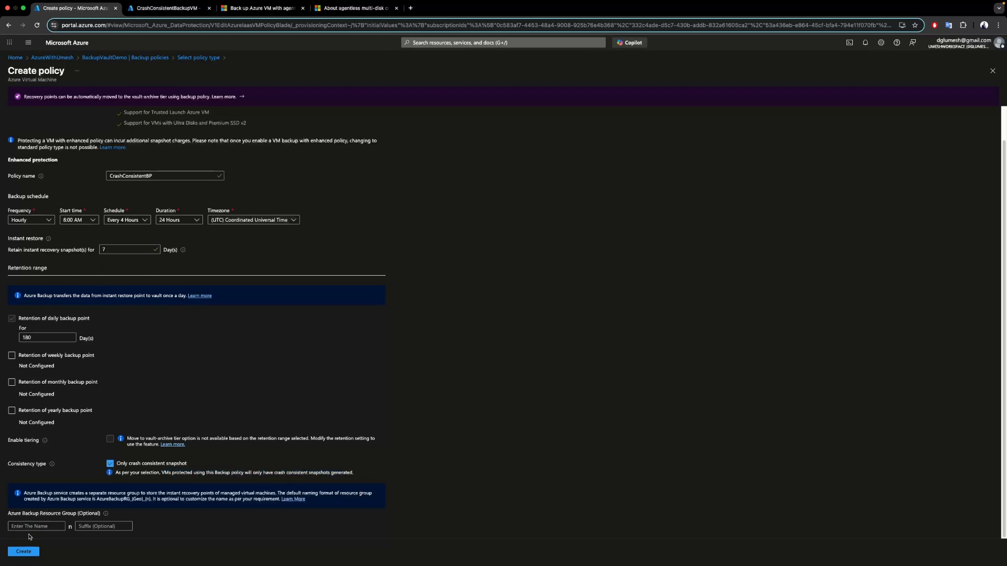
Step: Create the backup policy and go to the deployed vault resource once its deployment has finished
left_click(25, 555)
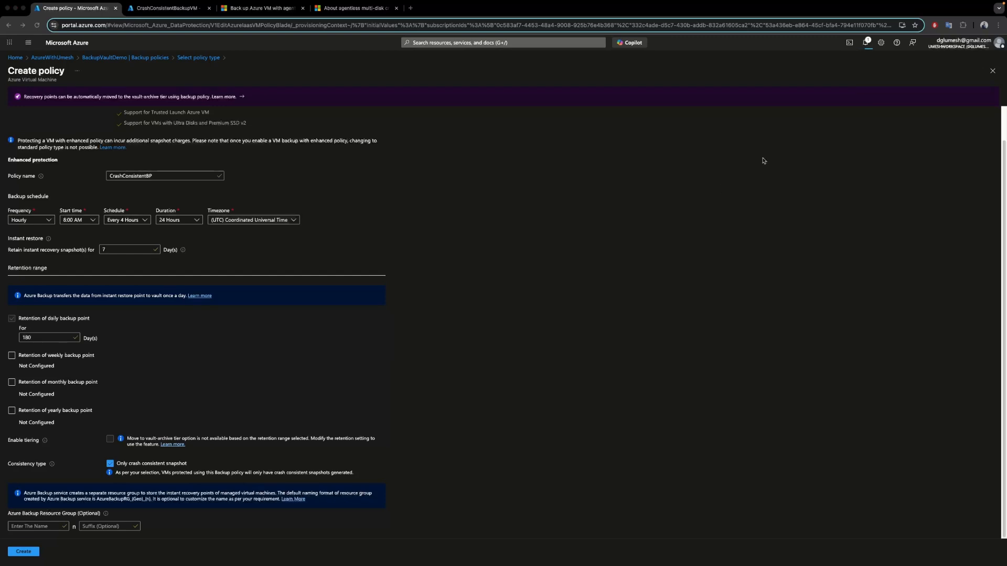
left_click(865, 44)
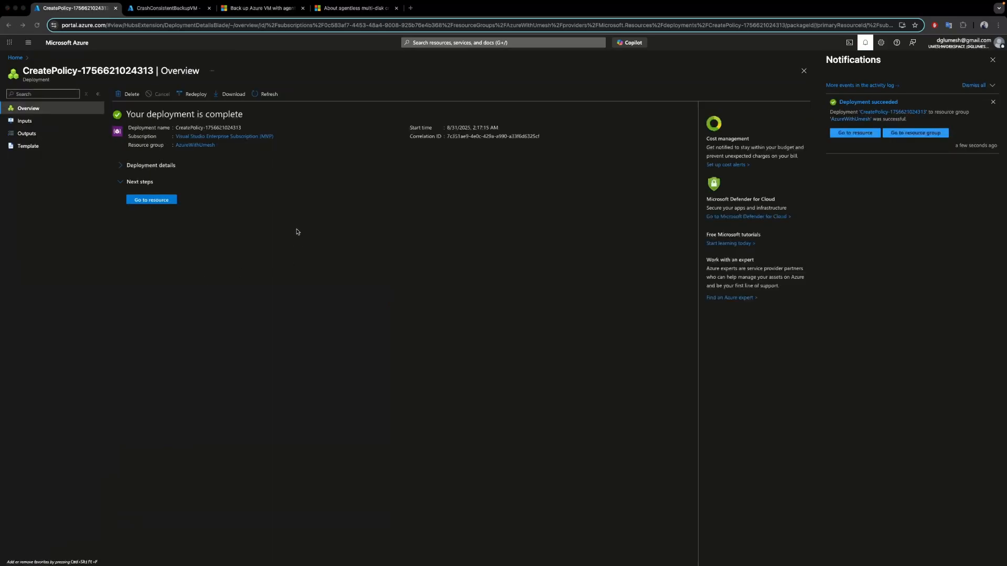
left_click(151, 200)
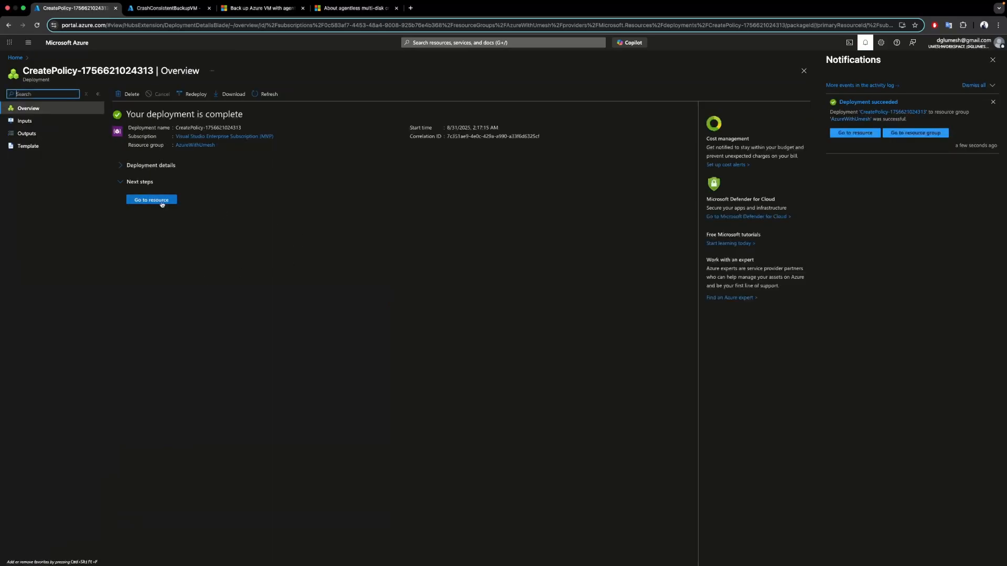
Step: In the backup settings of CrashConsistentBackupVM, choose the BackupVaultDemo vault and the CrashConsistentBP backup policy
left_click(155, 9)
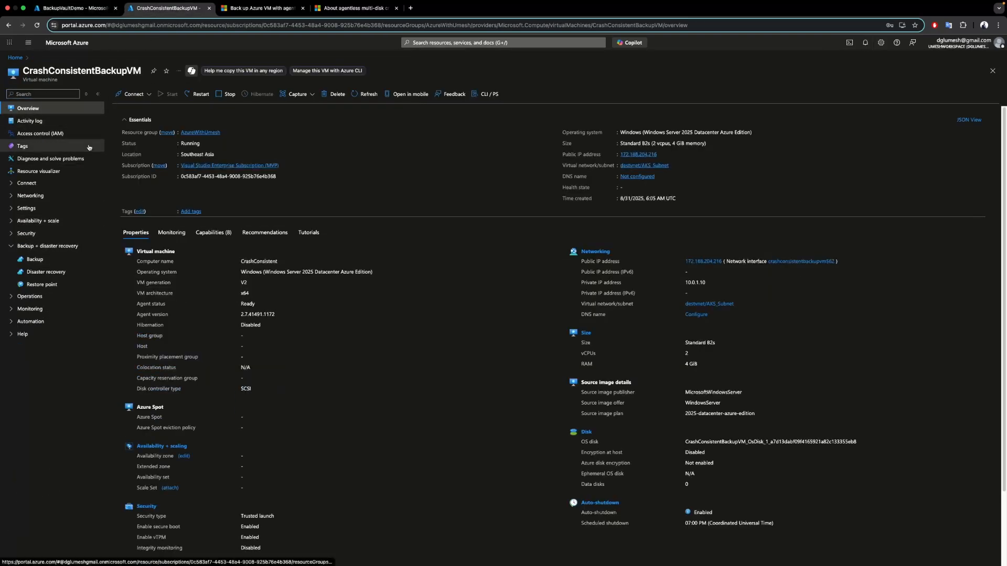
left_click(36, 260)
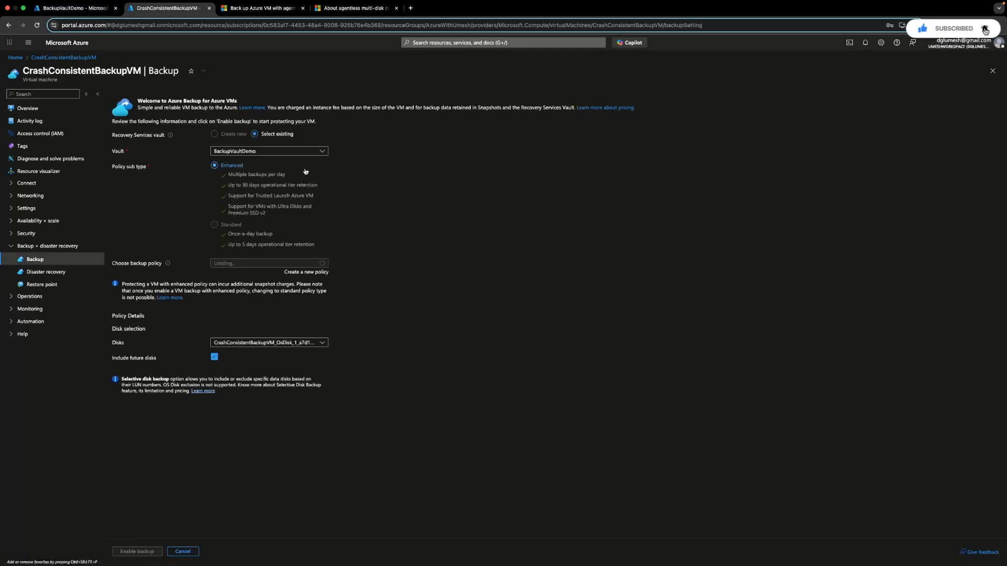
left_click(261, 153)
left_click(245, 180)
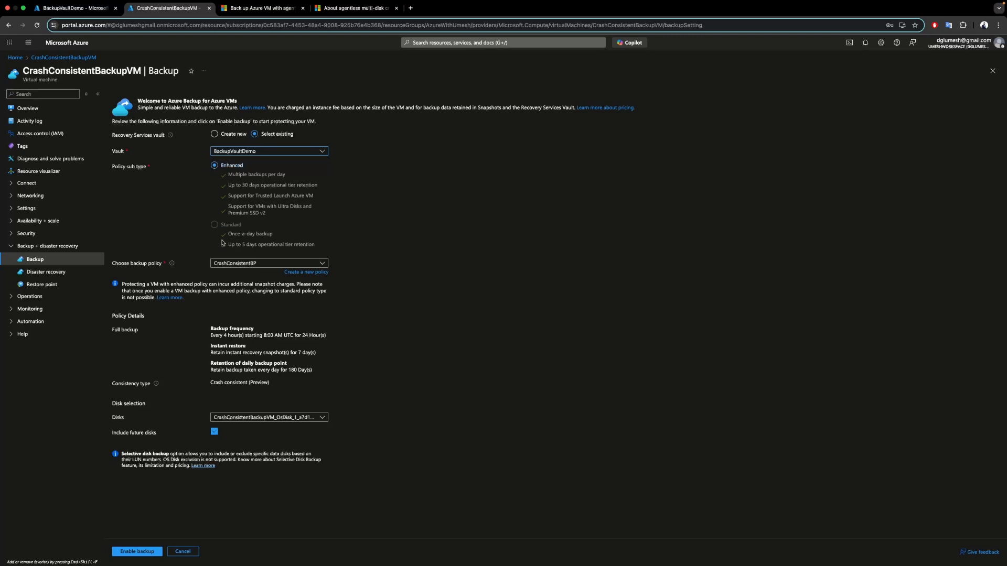
left_click(232, 264)
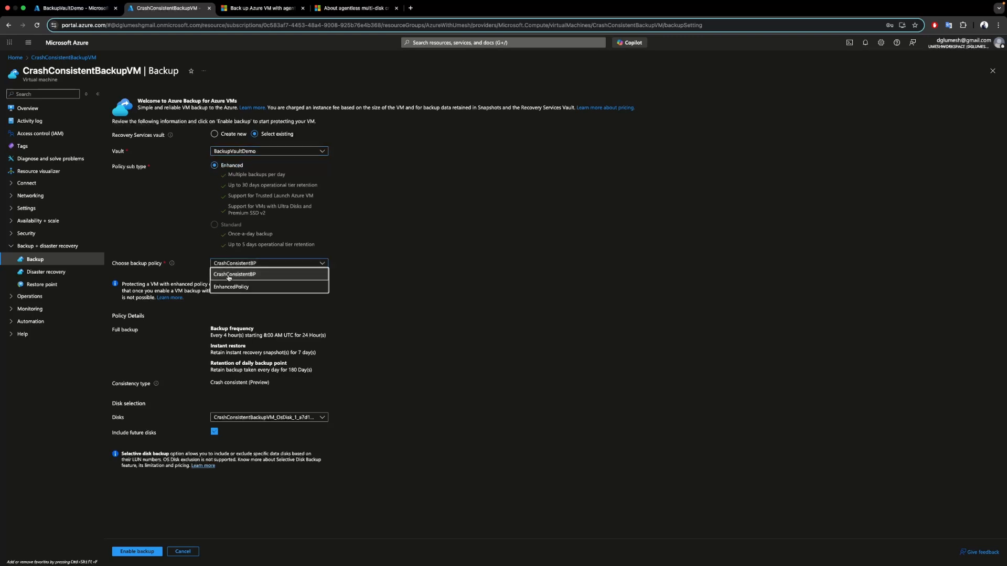
left_click(258, 277)
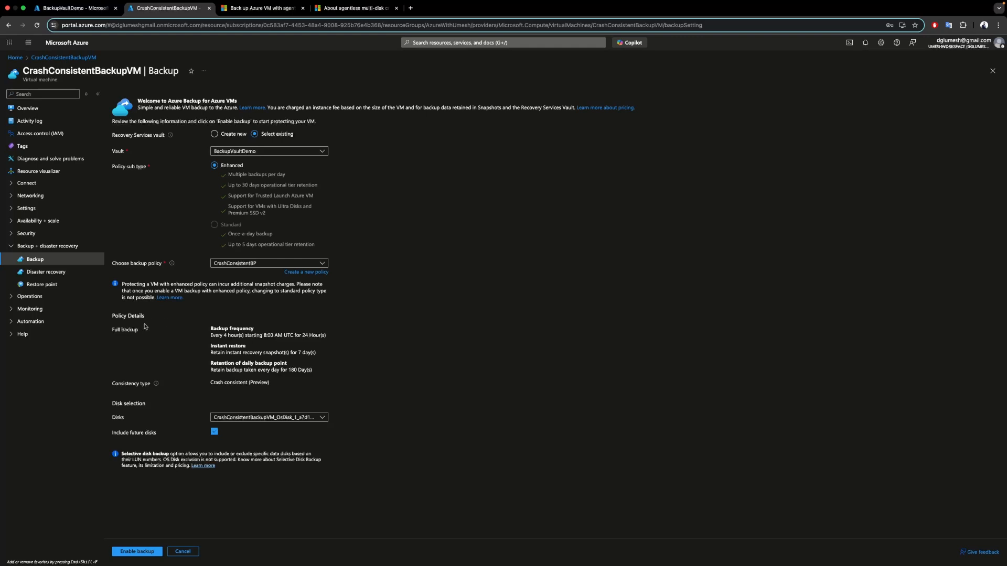
Step: Check the disks selected for backup and enable backup for the virtual machine
left_click(276, 418)
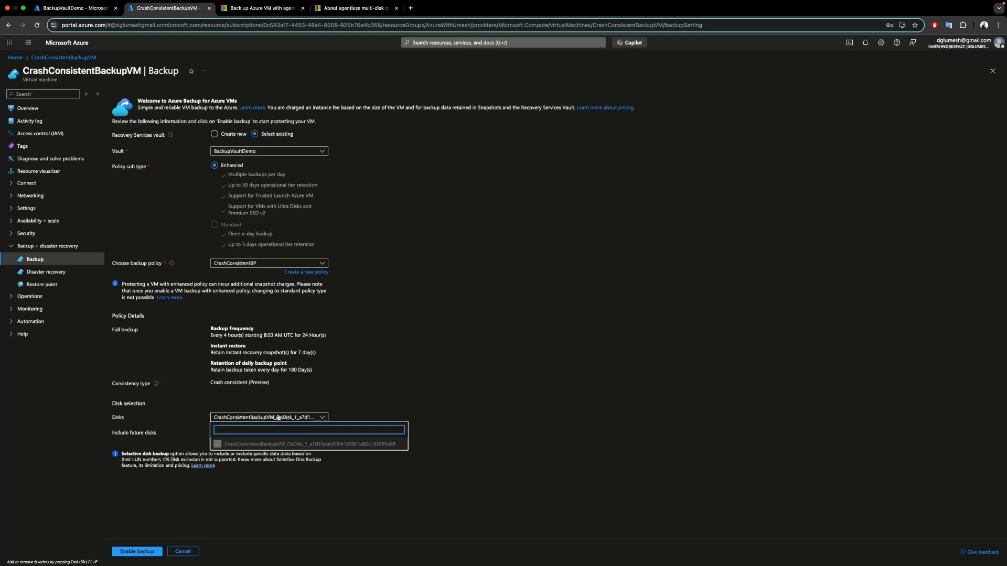
left_click(425, 370)
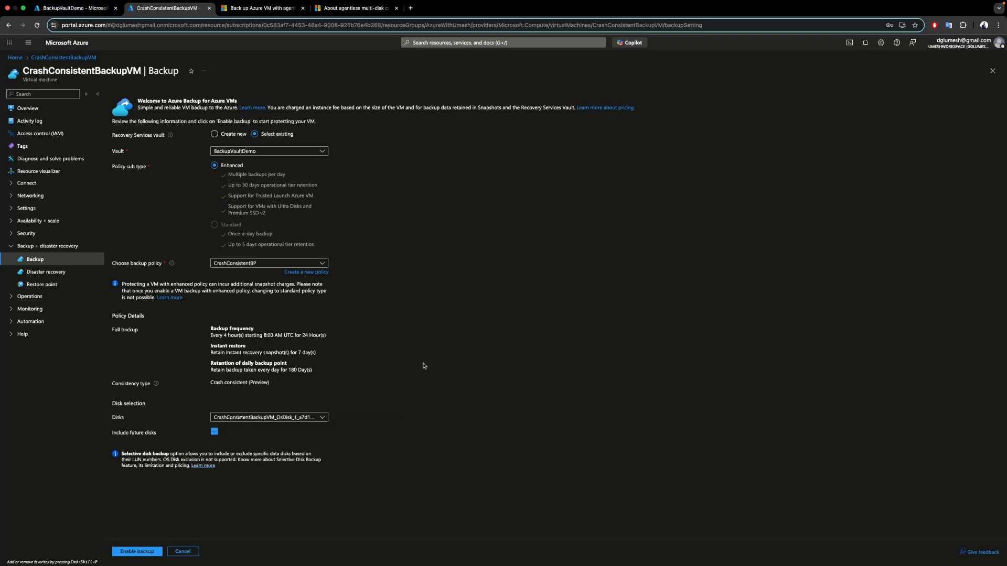
left_click(129, 553)
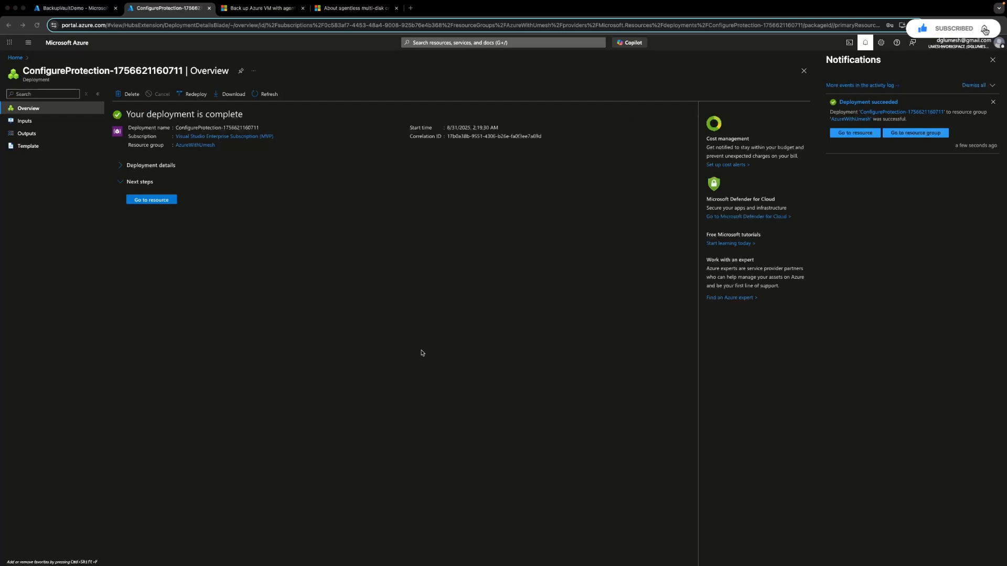
Step: Open the CrashConsistentBackupVM backup item in the deployed vault and trigger an on-demand backup retained till 09/30/2025
left_click(158, 202)
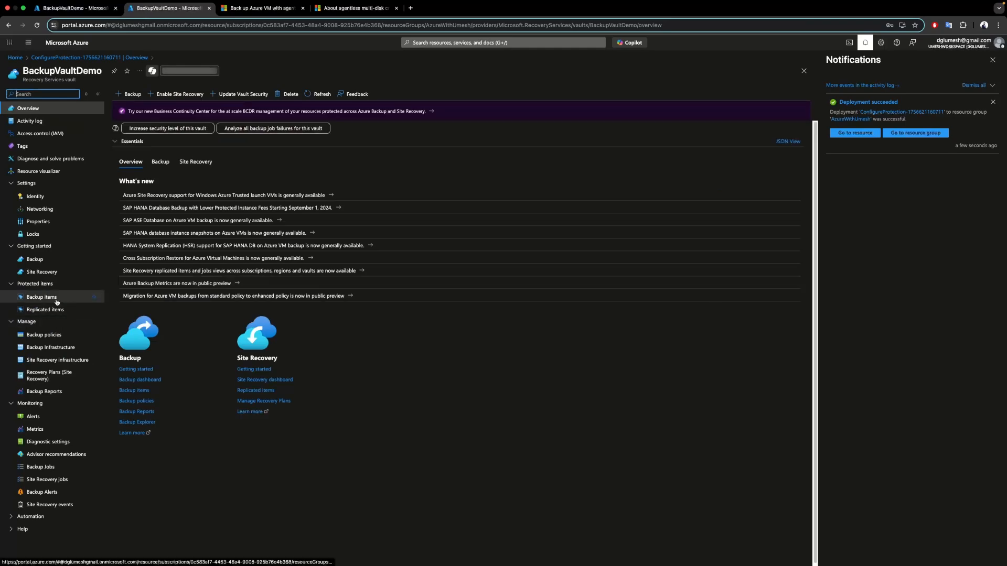
left_click(42, 298)
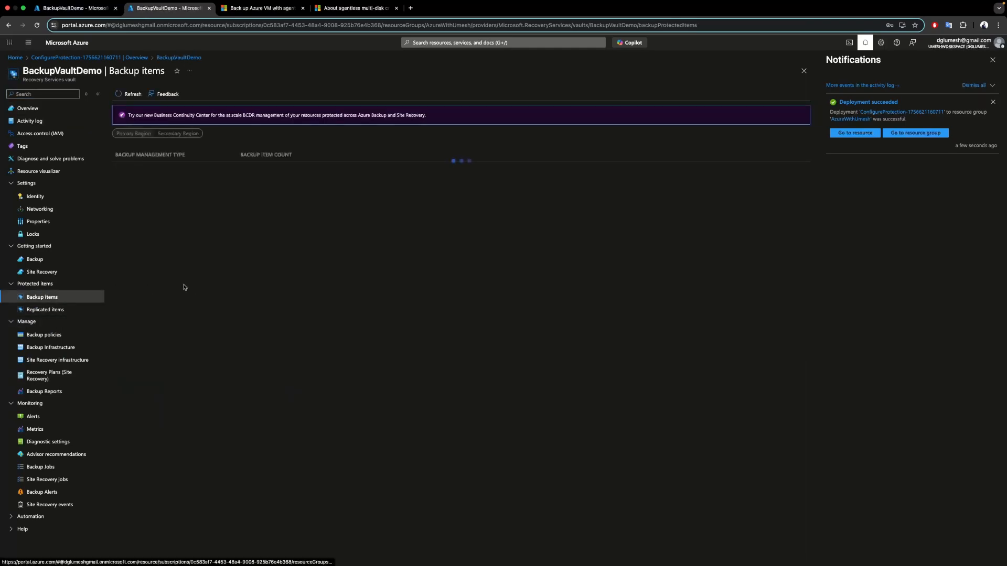
left_click(140, 169)
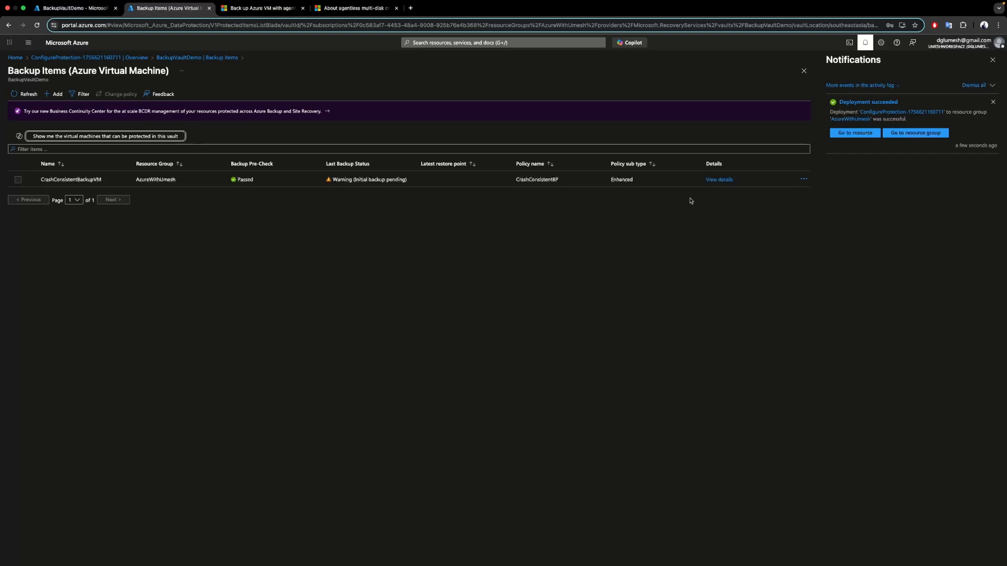
left_click(714, 181)
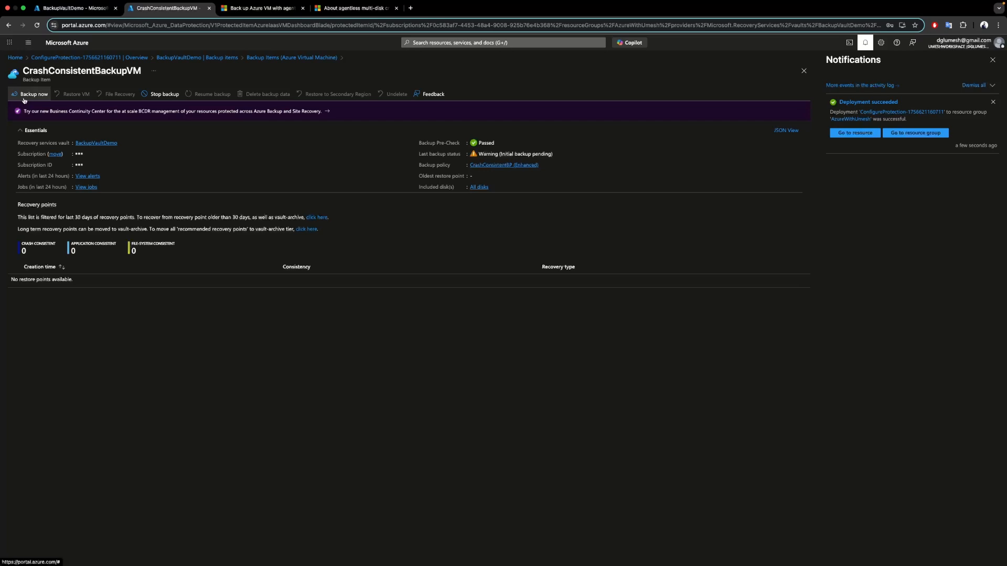
left_click(28, 94)
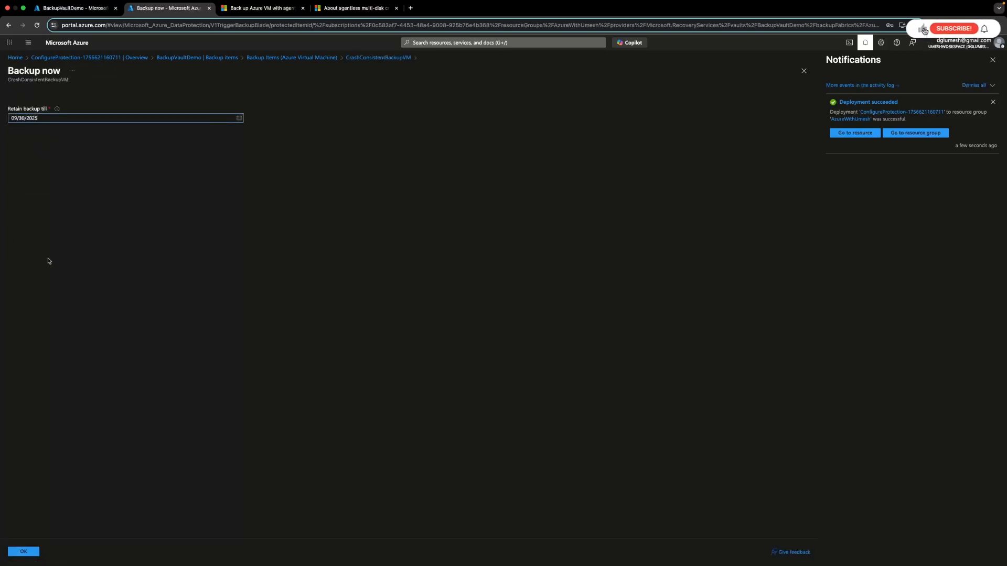
left_click(23, 551)
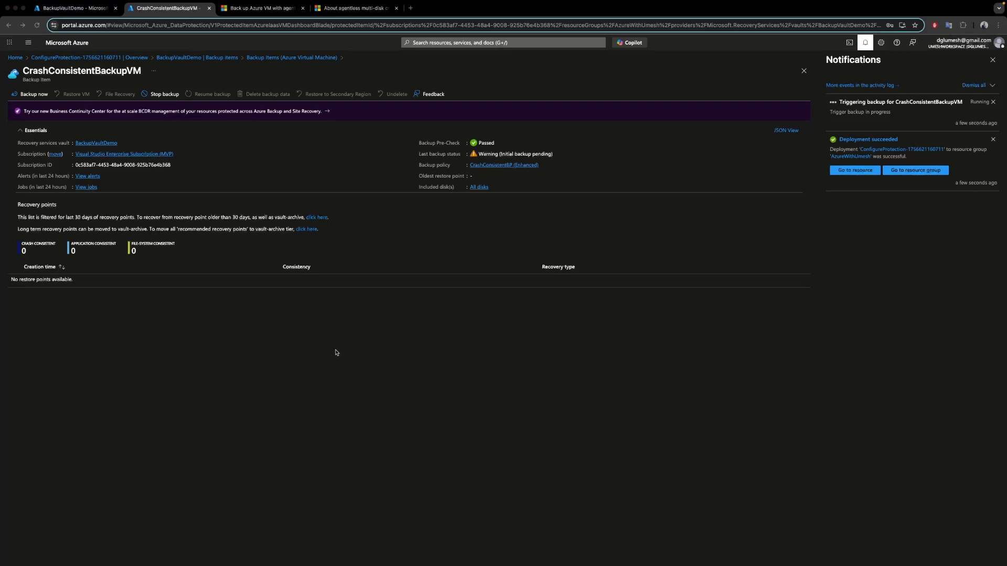
Step: Check the details of the virtual machine's running backup job and return to its backup item
left_click(86, 188)
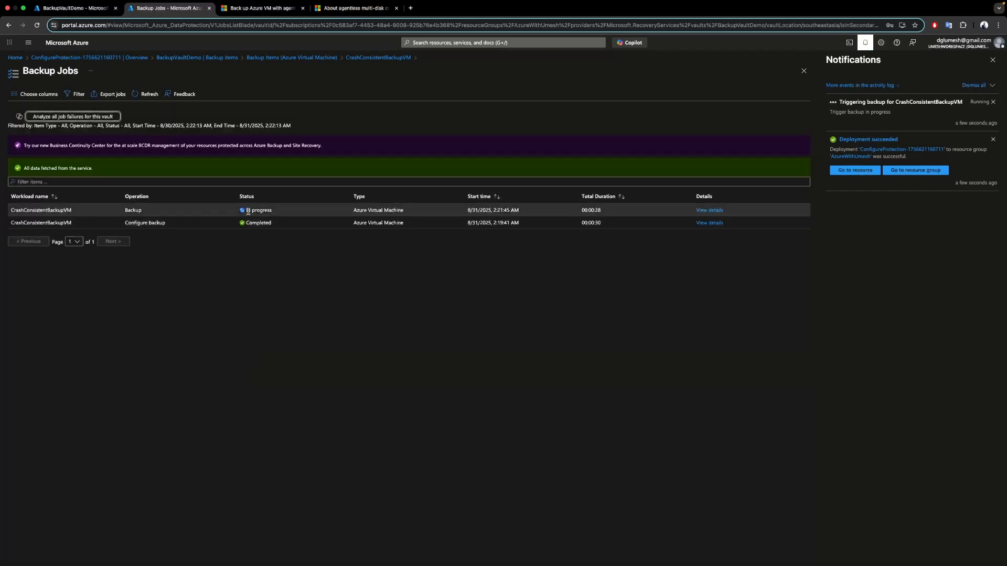
left_click(708, 211)
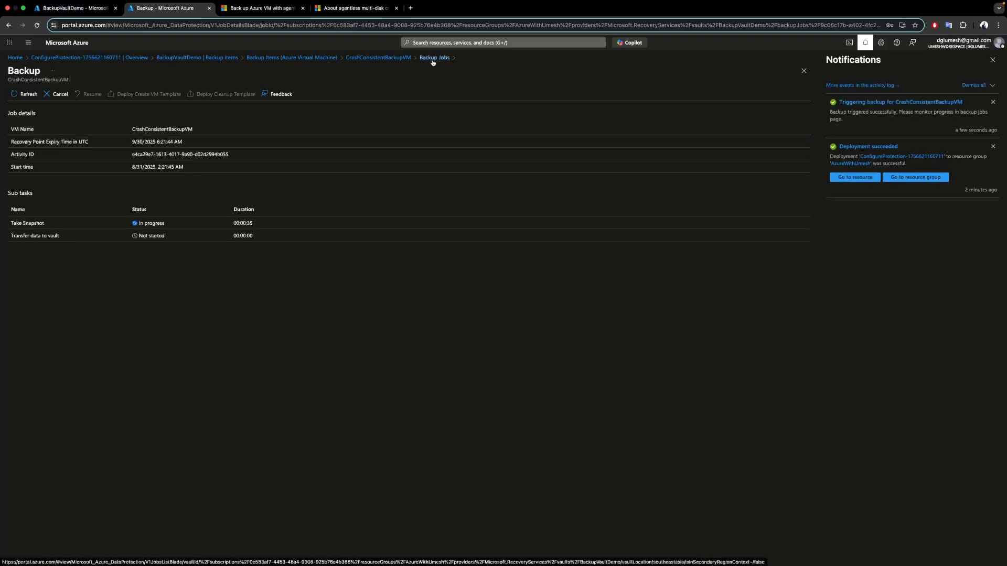
left_click(392, 62)
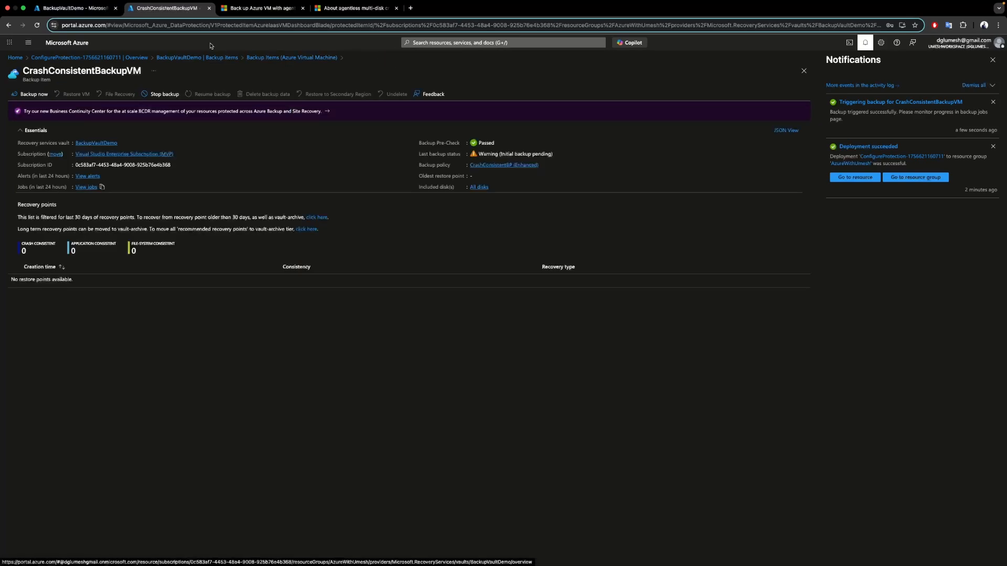
Step: Start a new enhanced Azure Virtual Machine backup policy in the BackupVaultDemo vault and name it DemoBP
left_click(83, 12)
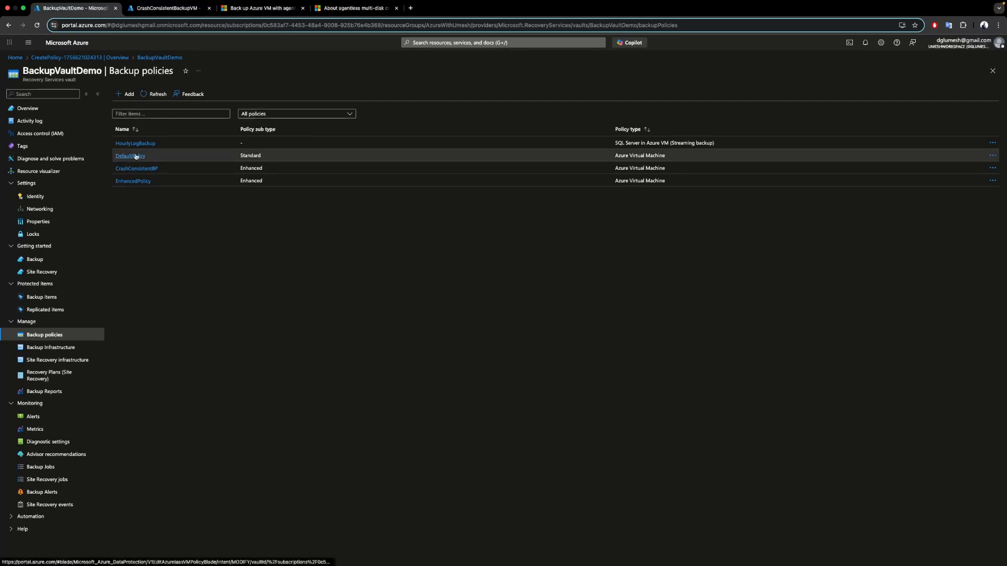
left_click(126, 96)
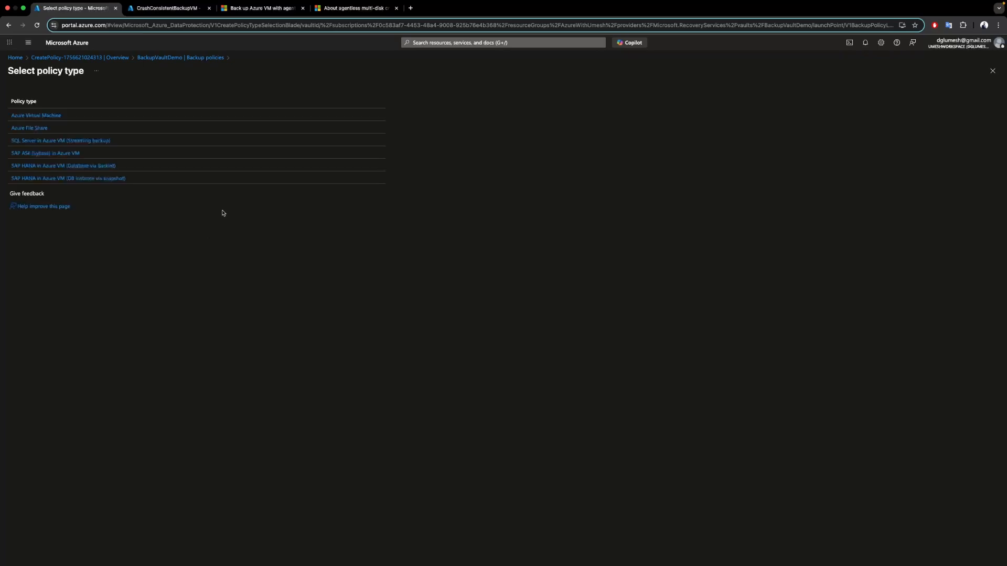
left_click(46, 116)
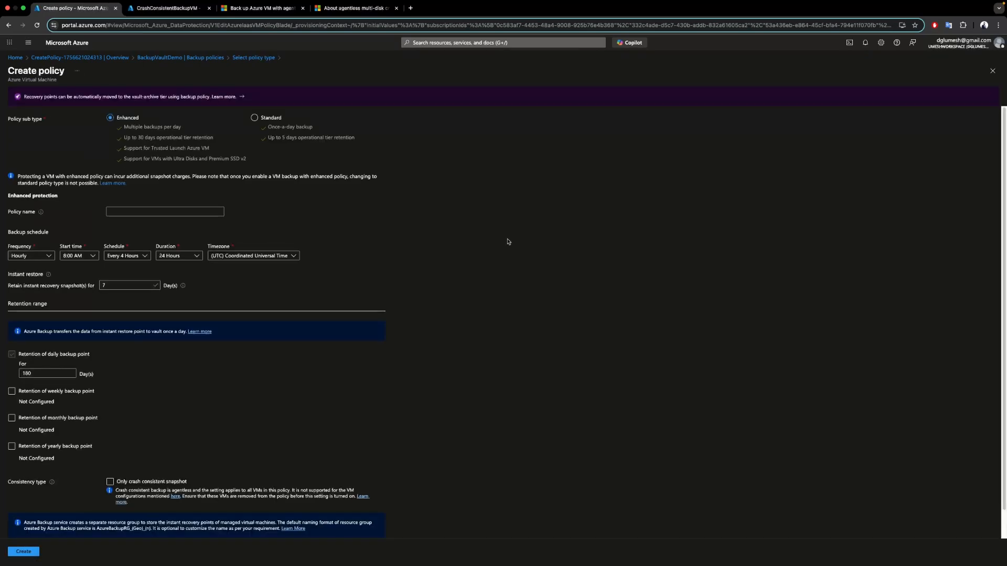
left_click(122, 212)
left_click(23, 234)
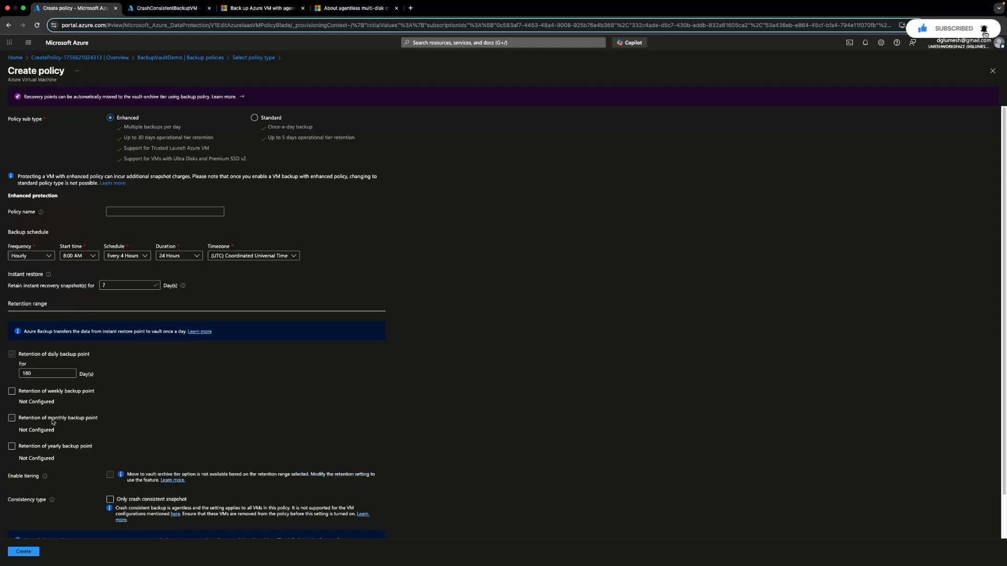
scroll(367, 454, "down", 2)
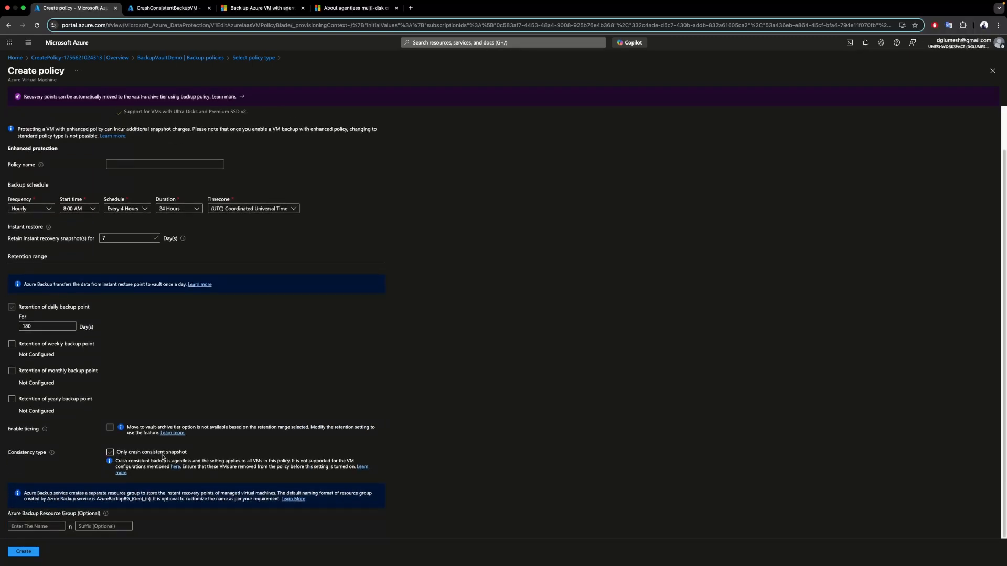
left_click(131, 166)
type("DemoB")
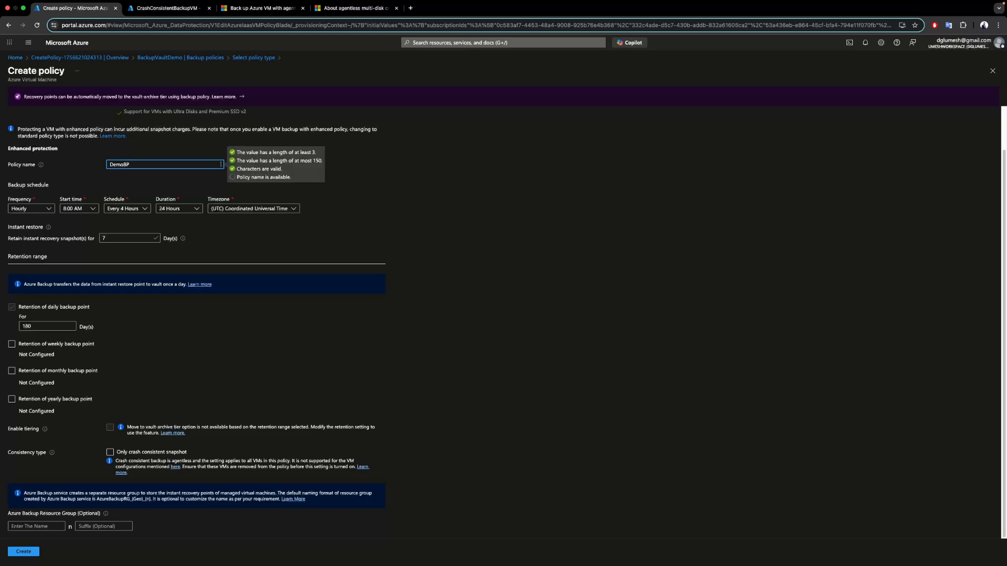
type("P")
Step: Set the policy's consistency type to Only crash consistent snapshot and create the policy
left_click(110, 452)
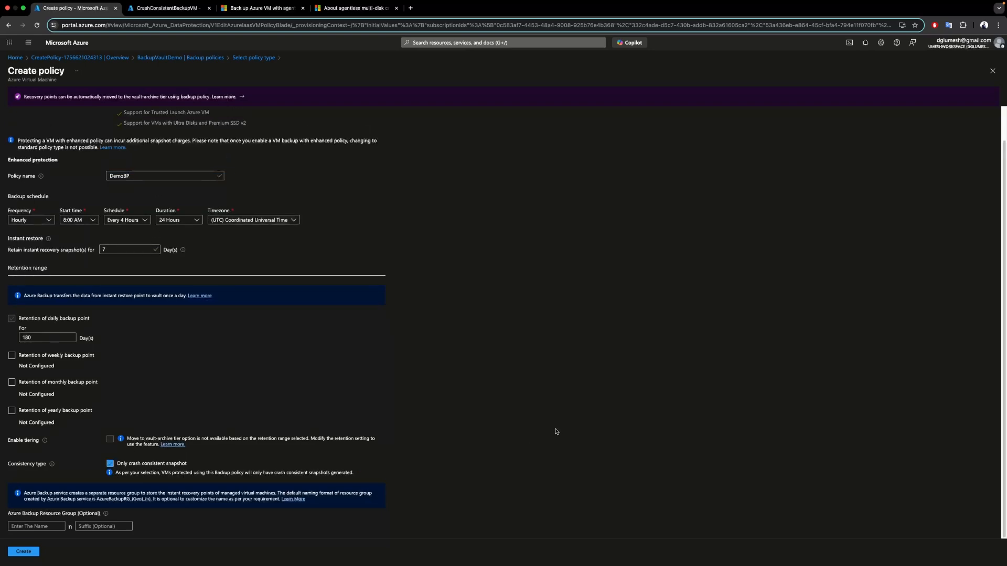
left_click(23, 552)
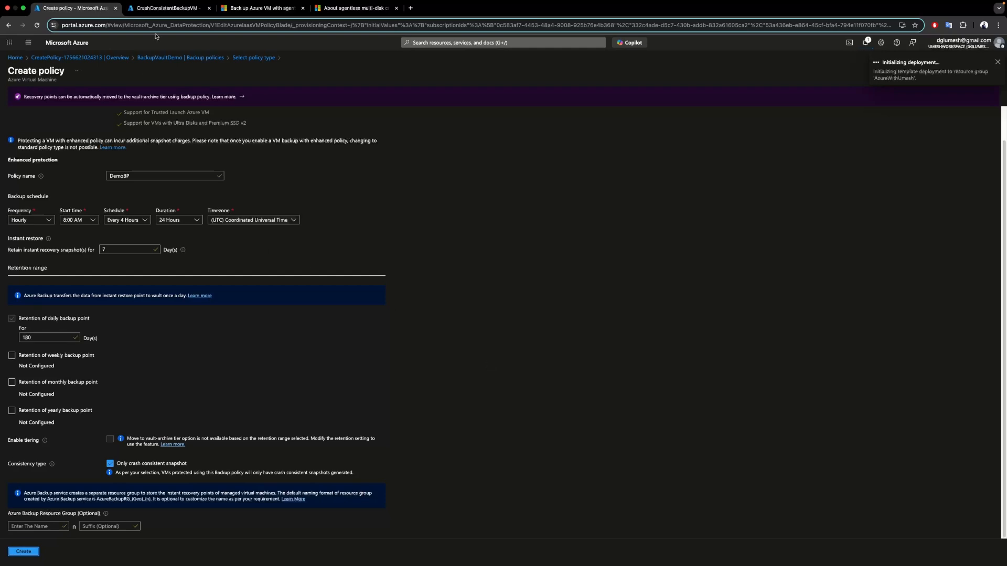
left_click(866, 46)
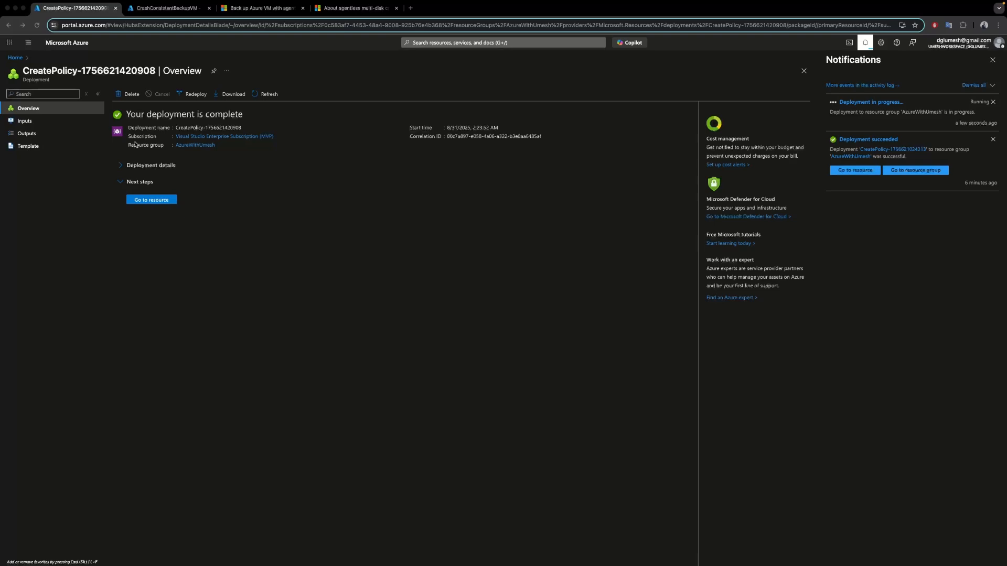
Step: Go to the deployed vault and check the new policy in its list of backup policies
left_click(145, 200)
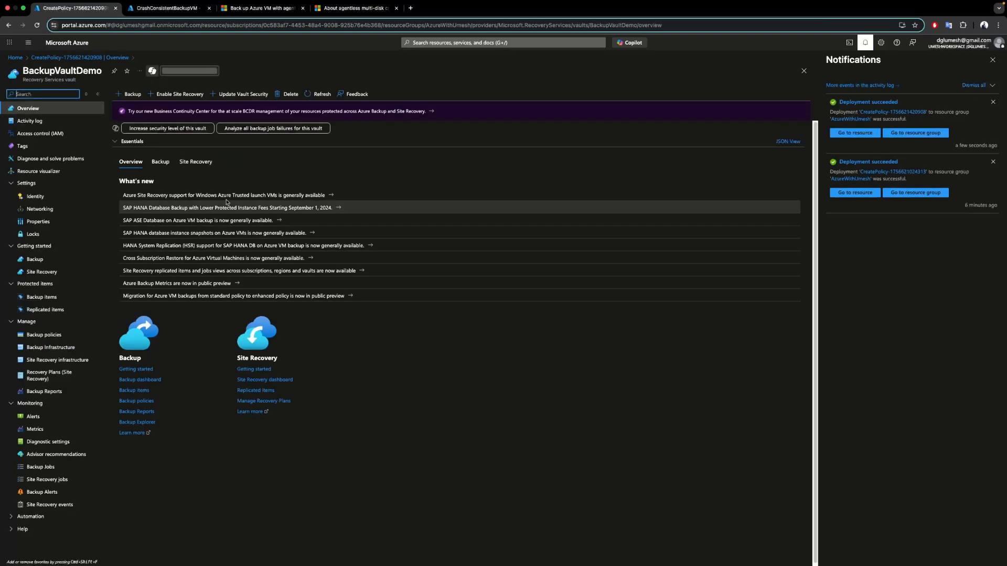
left_click(45, 335)
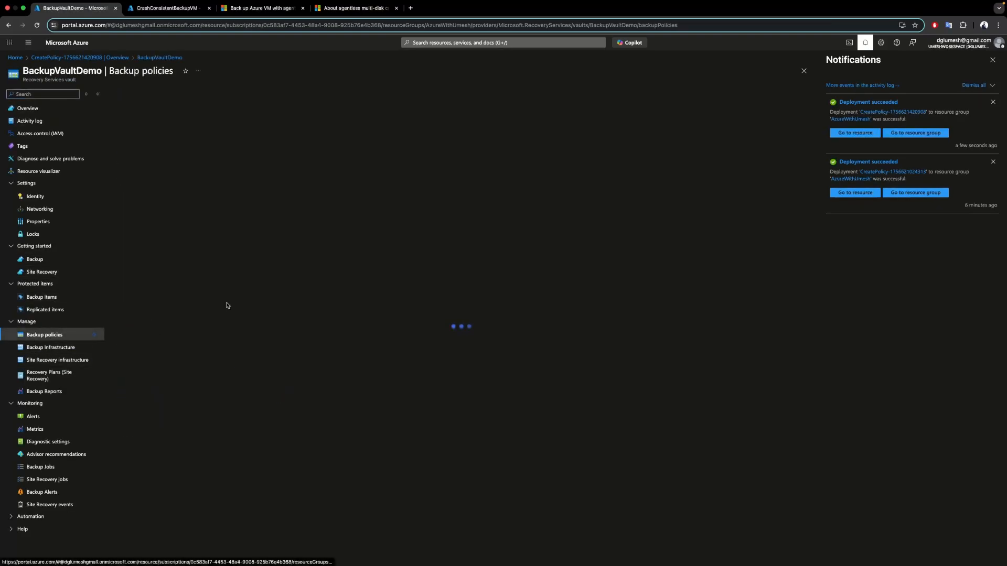
left_click(992, 61)
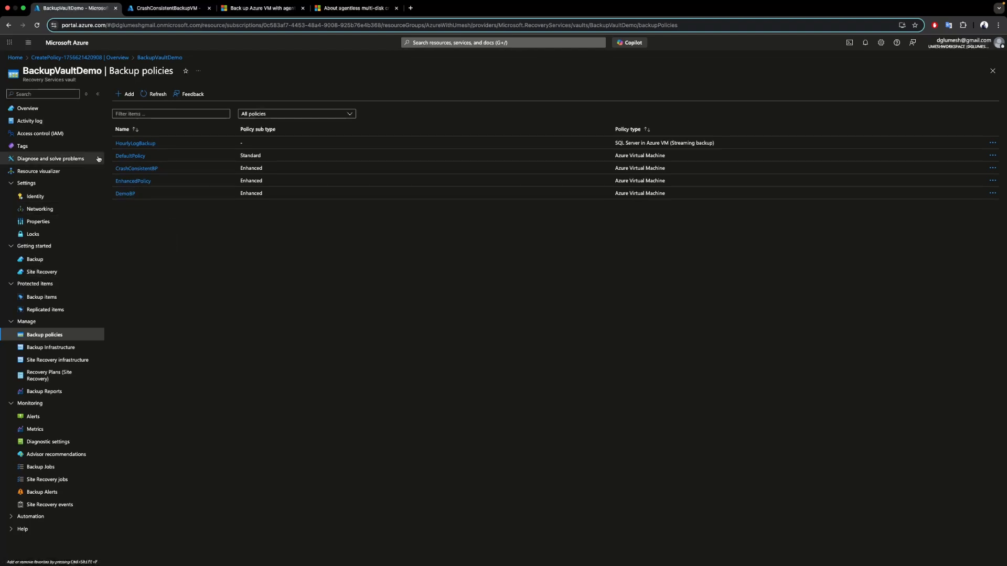
left_click(155, 10)
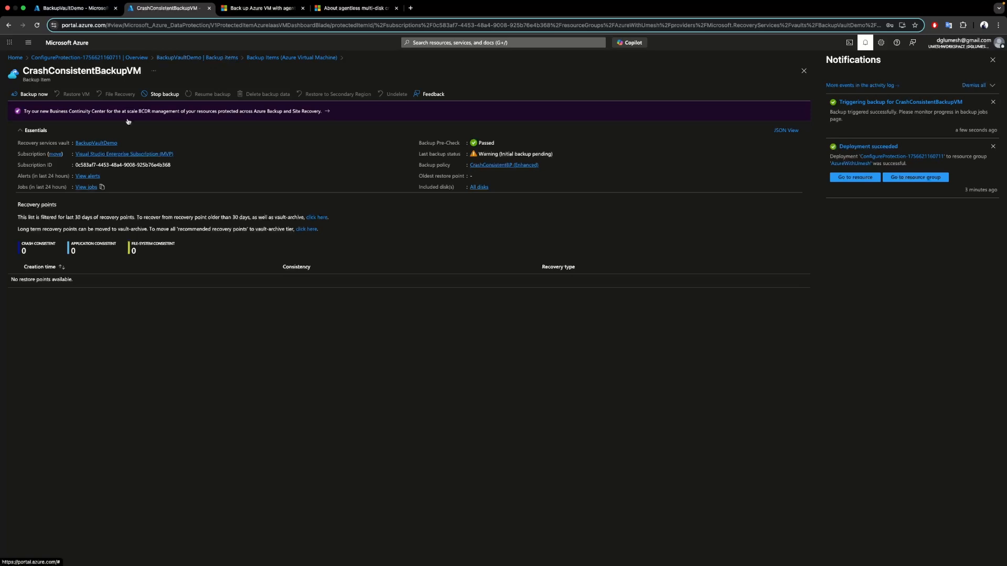
left_click(194, 57)
left_click(44, 108)
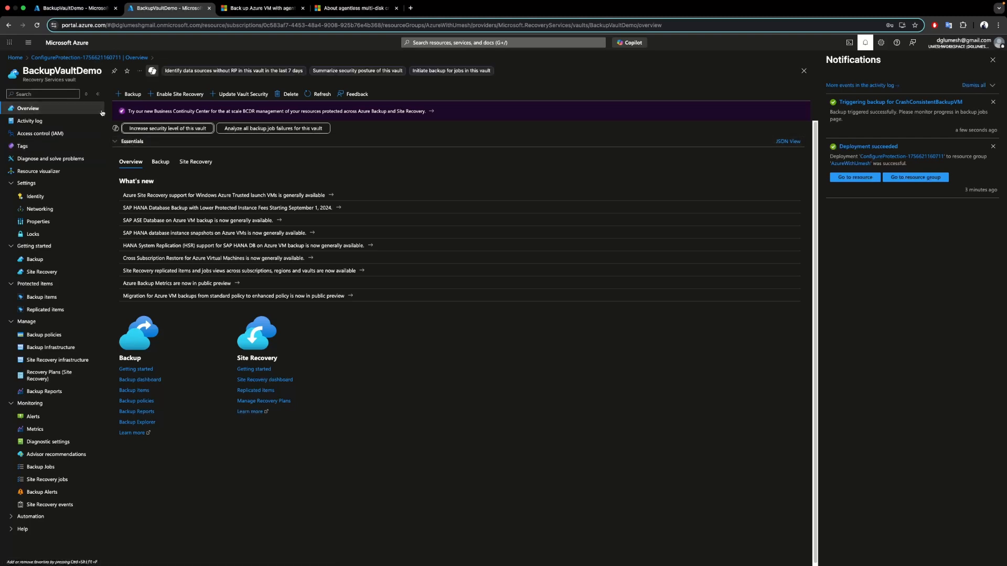
left_click(73, 8)
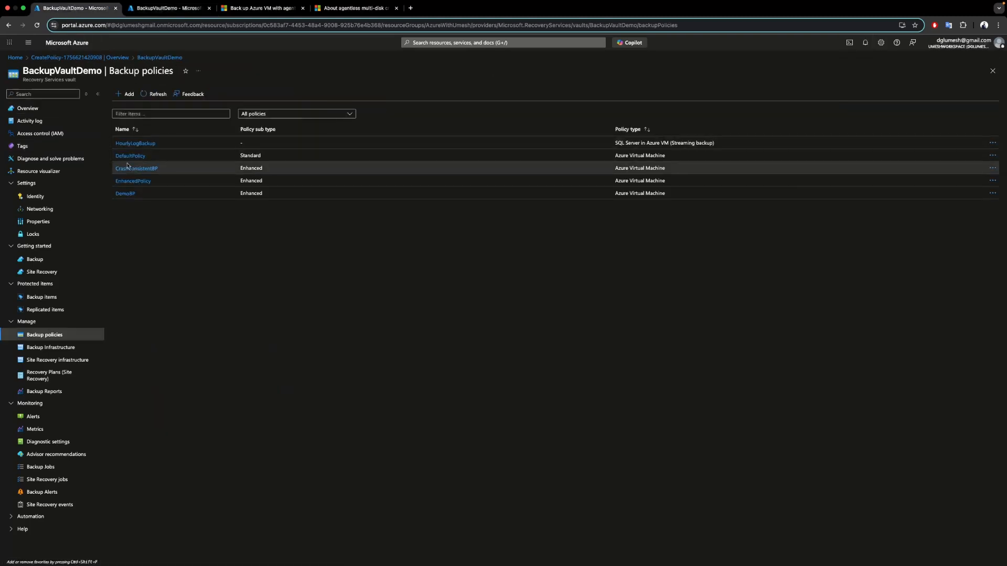
left_click(146, 58)
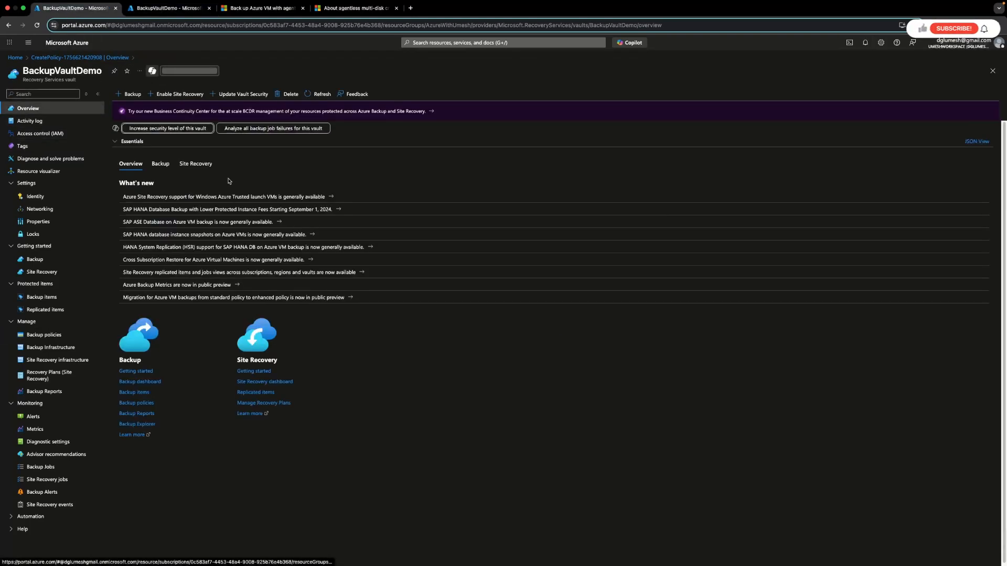
Step: Open the backup settings of the CrashConsistentBackupVM virtual machine from its resource group
left_click(168, 8)
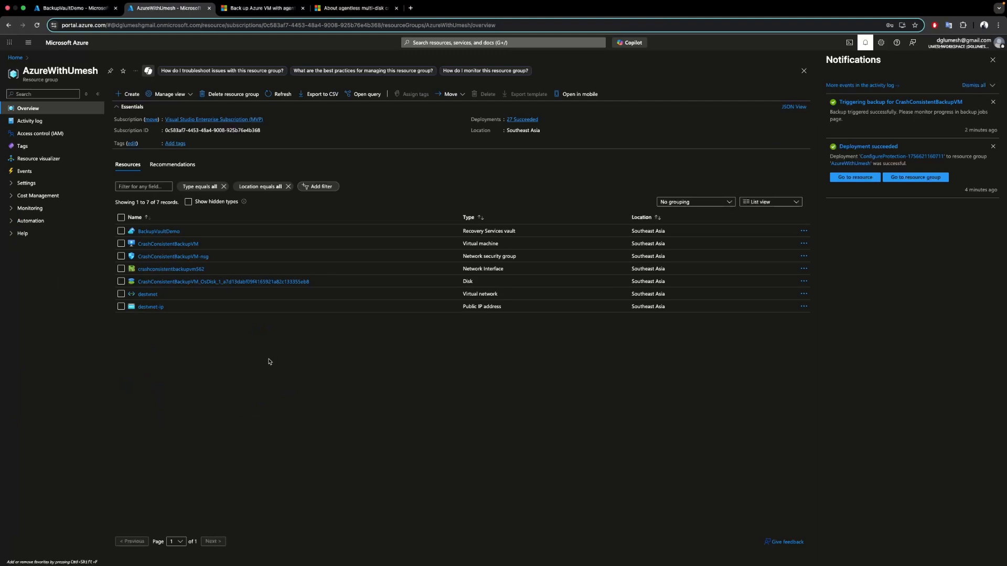
left_click(185, 246)
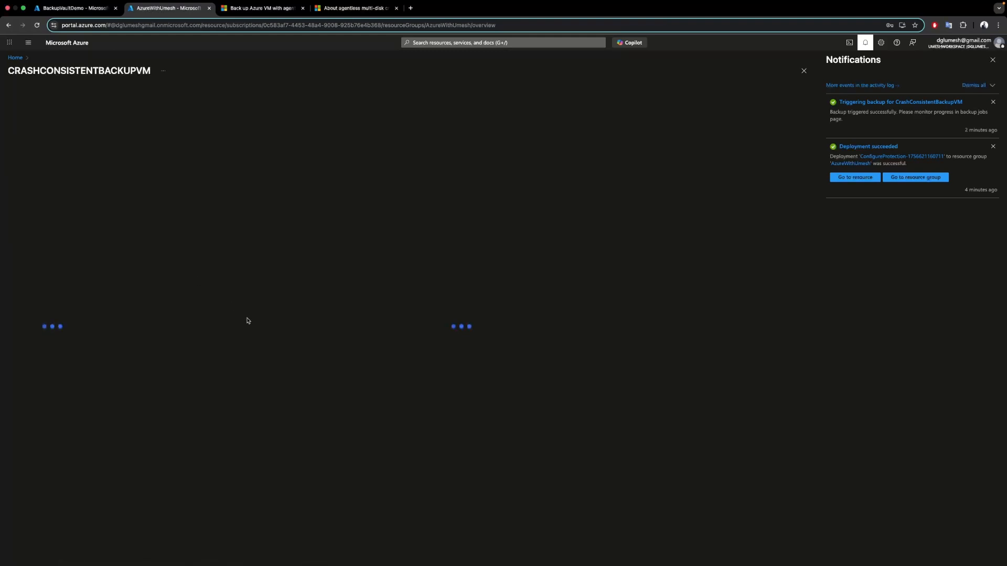
left_click(33, 259)
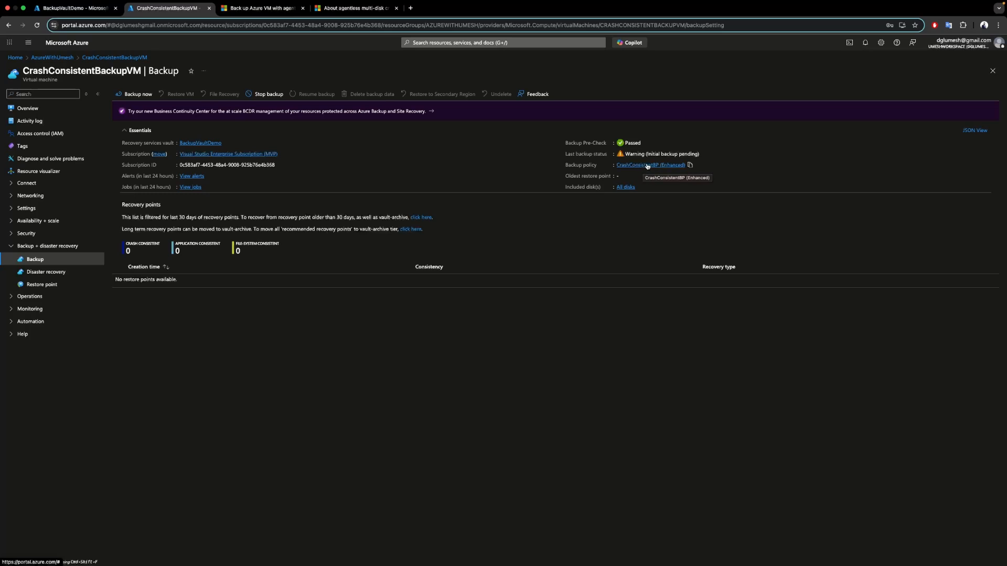
Step: Select DemoBP as the replacement backup policy for the virtual machine and discard the change
left_click(648, 166)
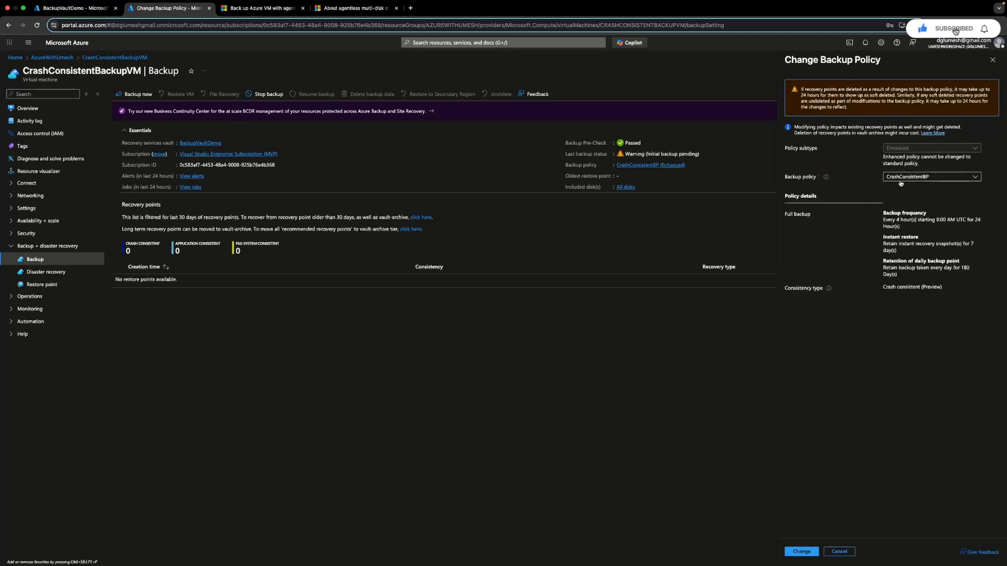
left_click(912, 177)
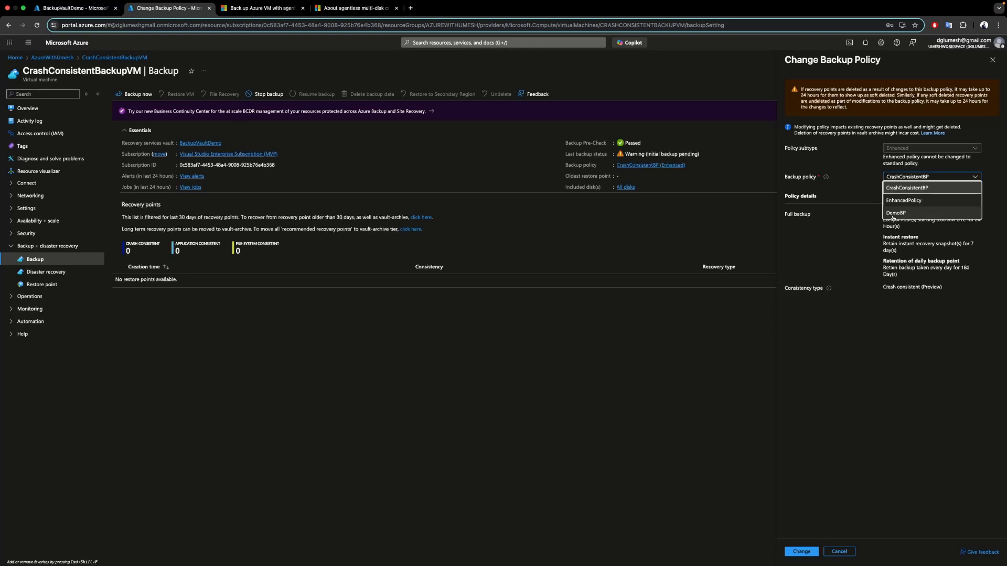
left_click(894, 214)
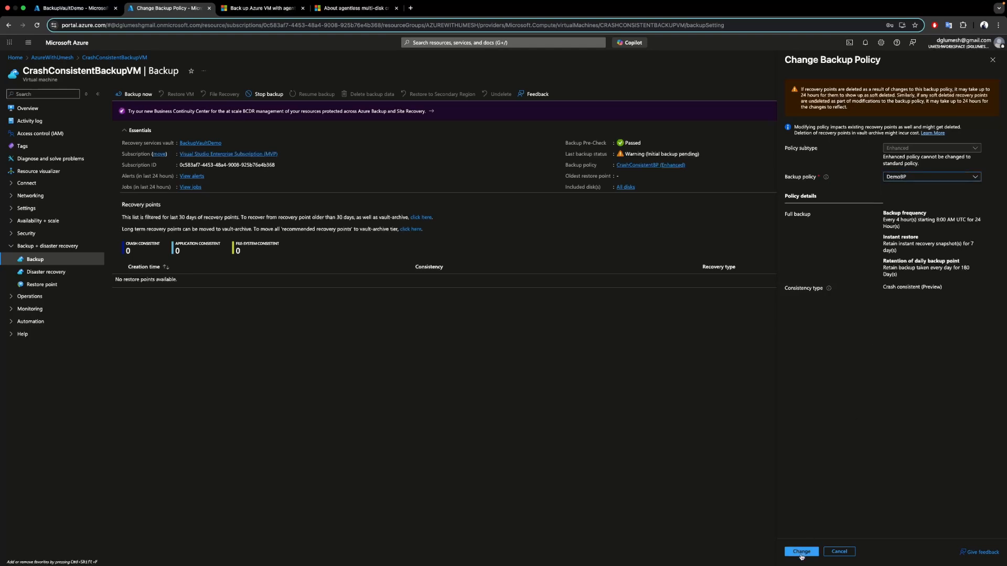
left_click(992, 59)
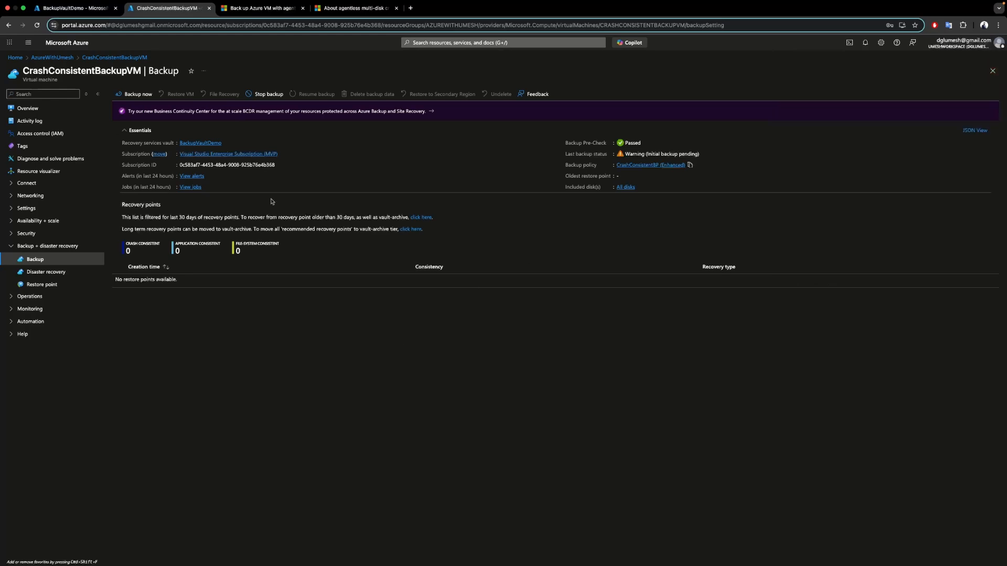
Step: Review the Microsoft Learn article on backing up Azure VMs with agentless multi-disk crash-consistent backup
left_click(274, 15)
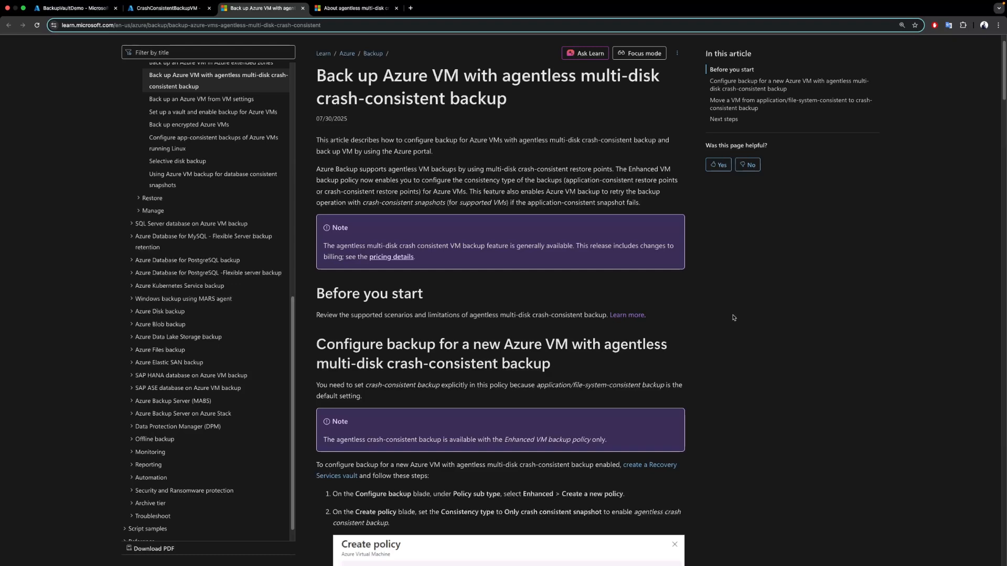
scroll(733, 318, "down", 1)
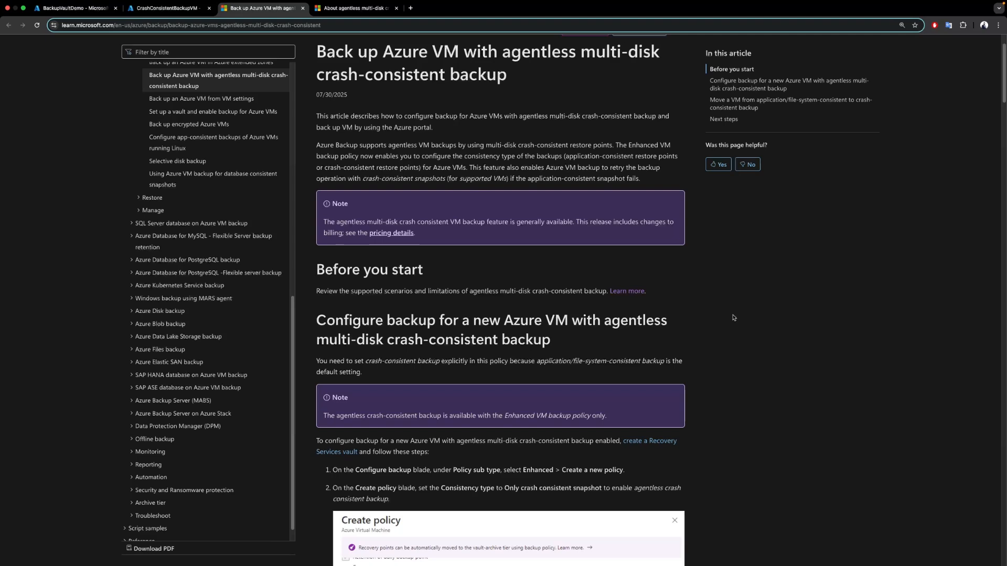